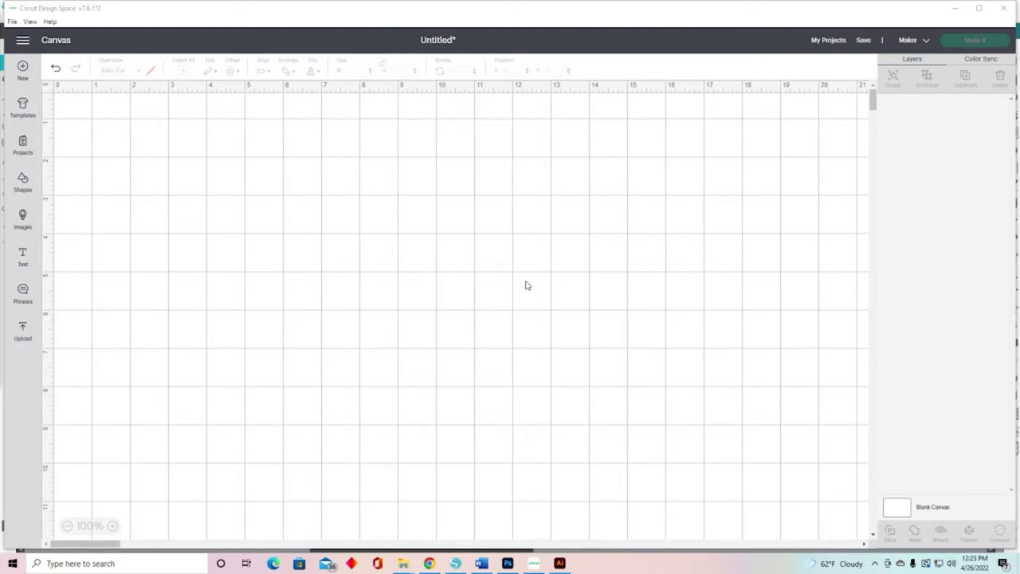
# - Open the Upload page listing accepted file types and recent uploaded images
pyautogui.click(22, 329)
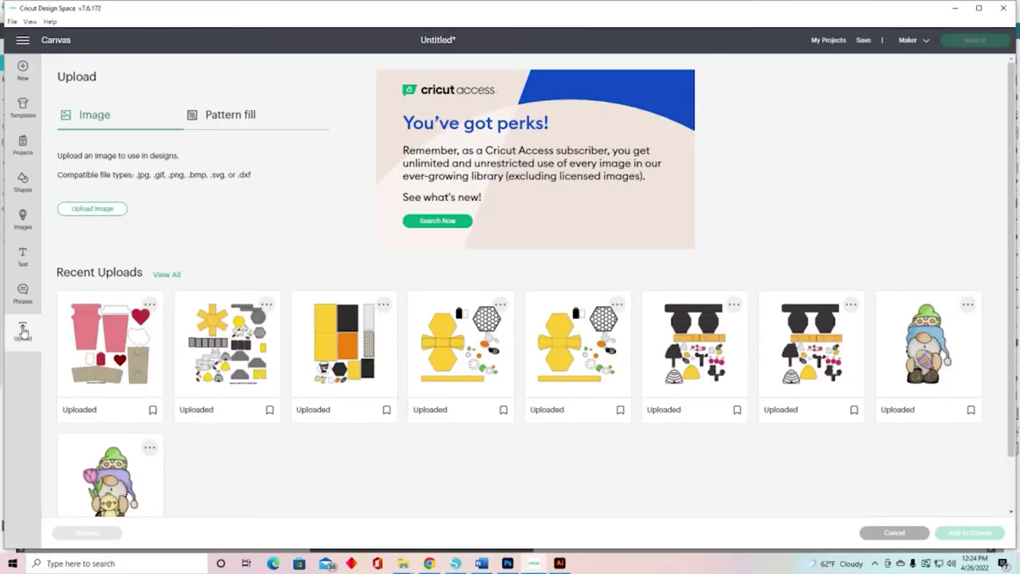
# - Browse to the 'Welcome to our HIVE' SVG file and load it as a cut image
pyautogui.click(93, 212)
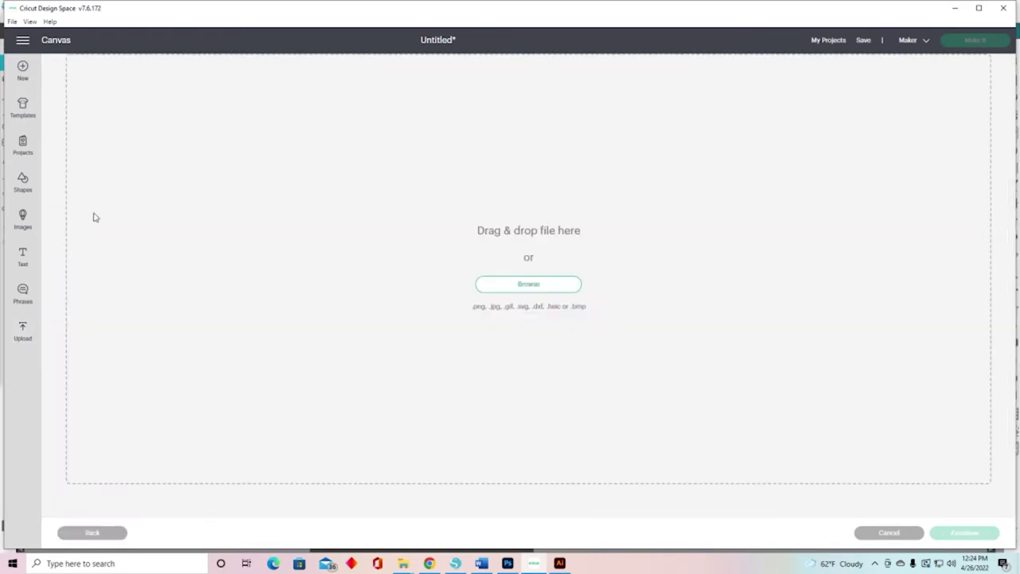
pyautogui.click(539, 285)
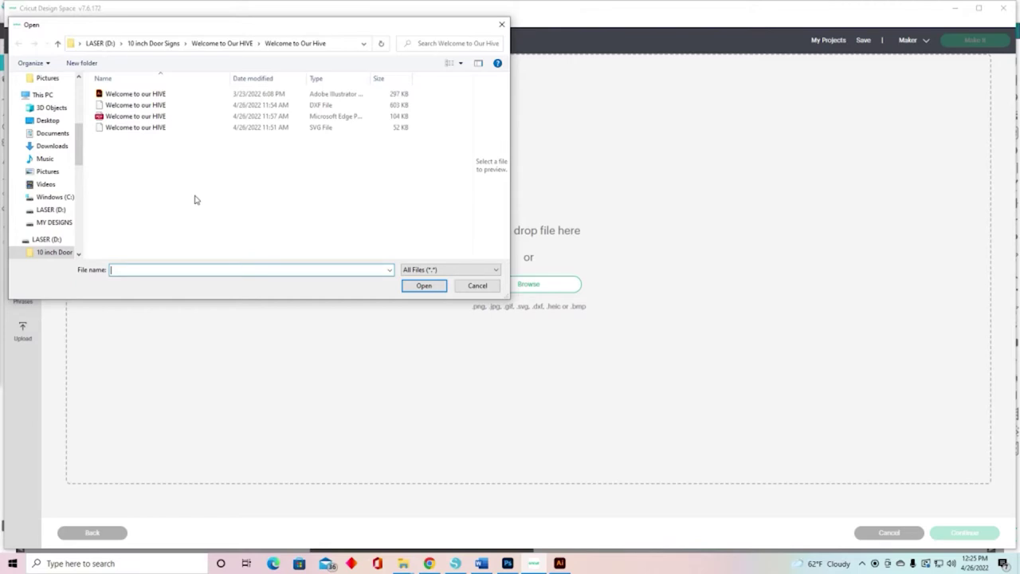
pyautogui.click(322, 133)
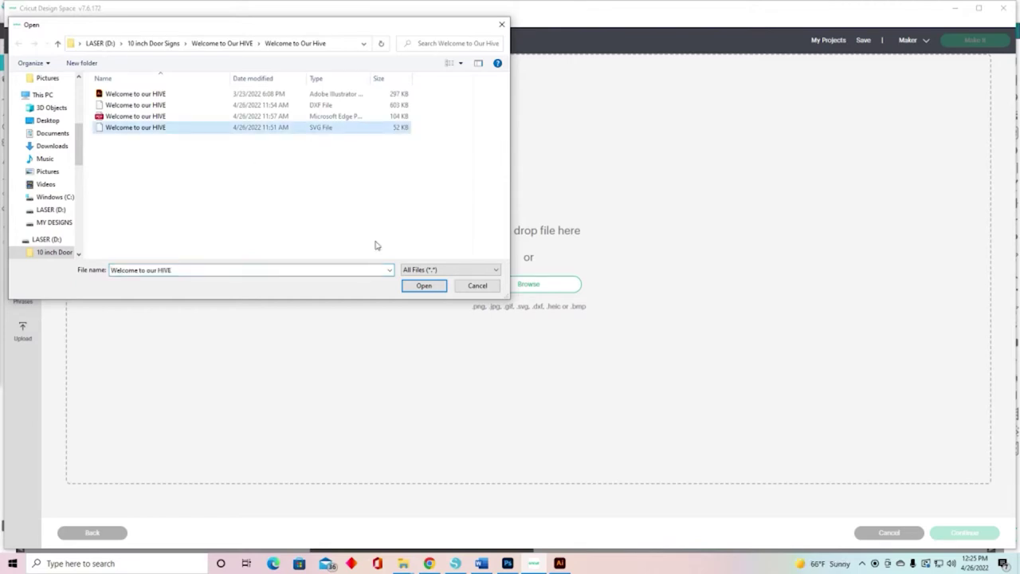
pyautogui.click(428, 289)
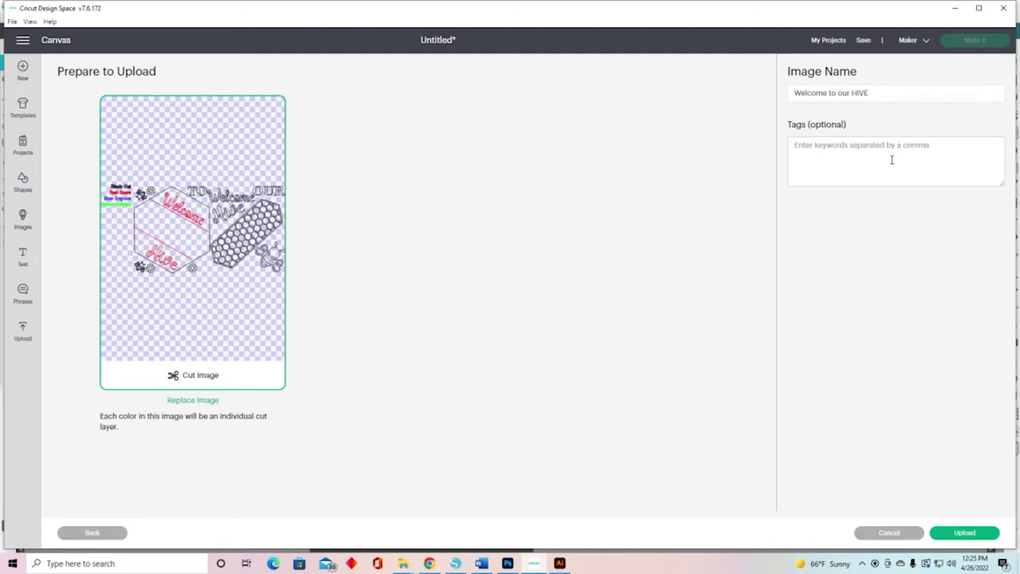
# - Upload the prepared hive image and add it from Recent Uploads to the canvas
pyautogui.click(983, 534)
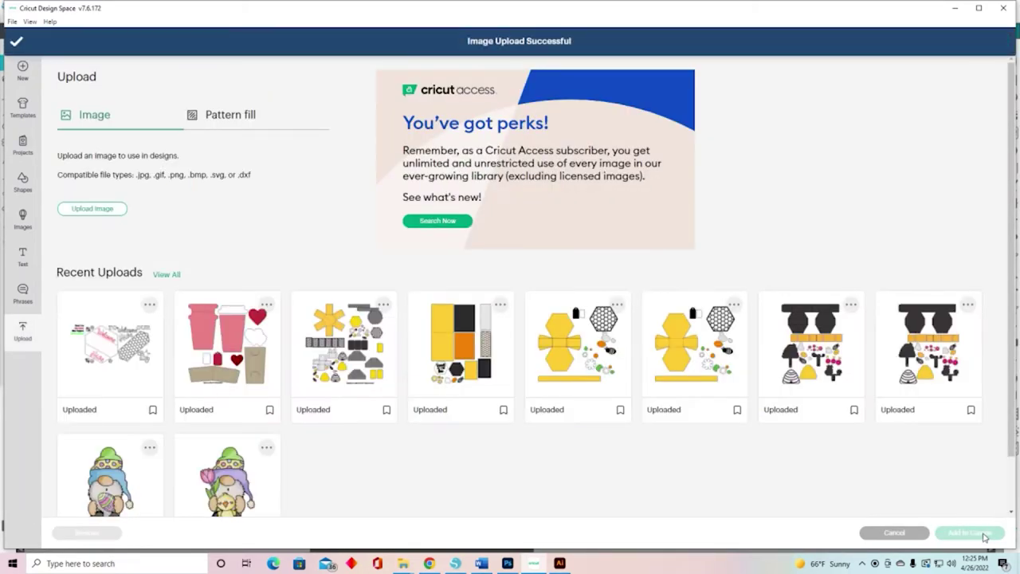
pyautogui.click(90, 360)
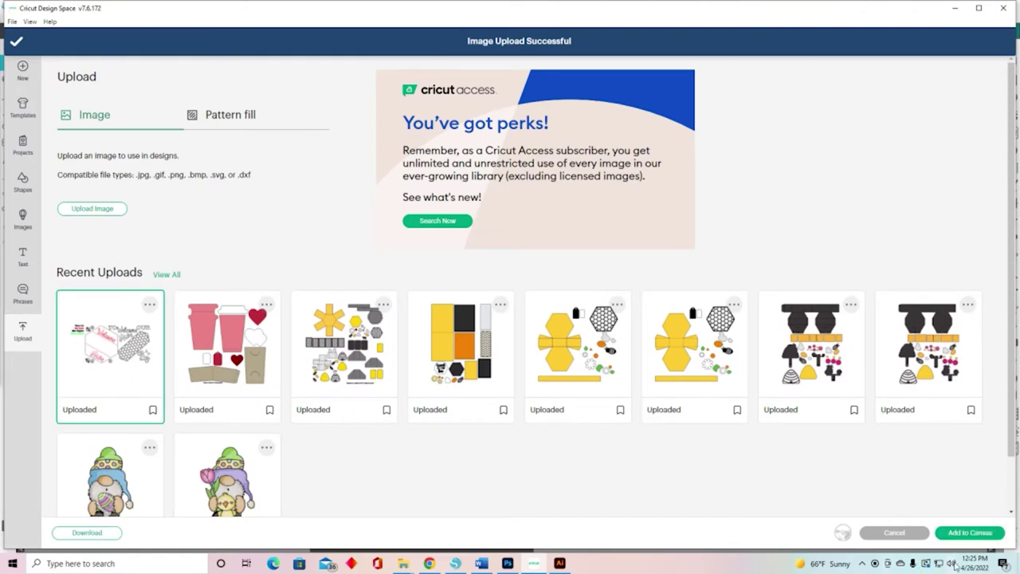
pyautogui.click(987, 538)
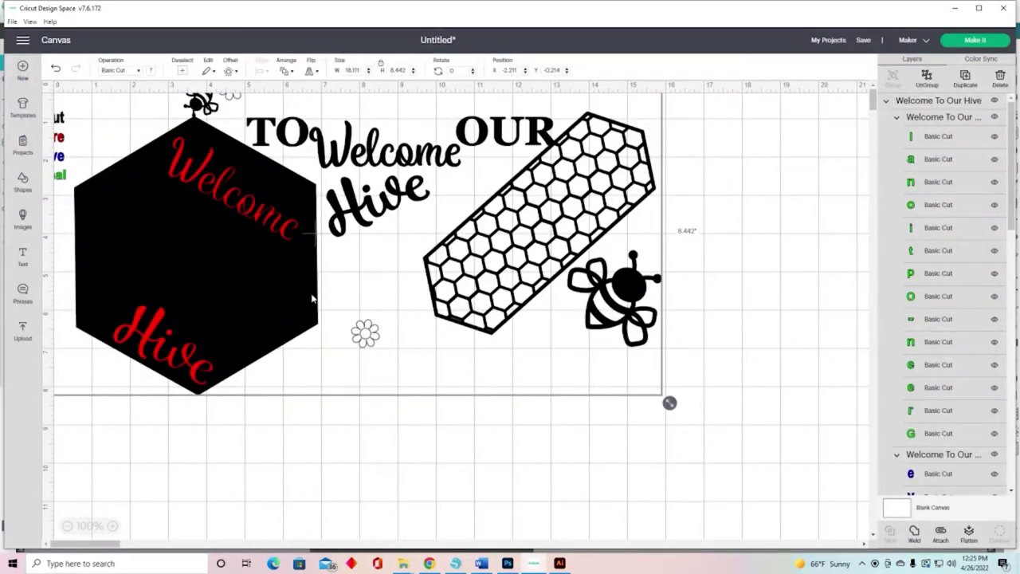
# - Drag the 18.111 by 8.442 in hive design right and down onto the canvas grid
pyautogui.moveTo(309, 284)
pyautogui.mouseDown()
pyautogui.moveTo(316, 244)
pyautogui.moveTo(316, 286)
pyautogui.mouseUp()
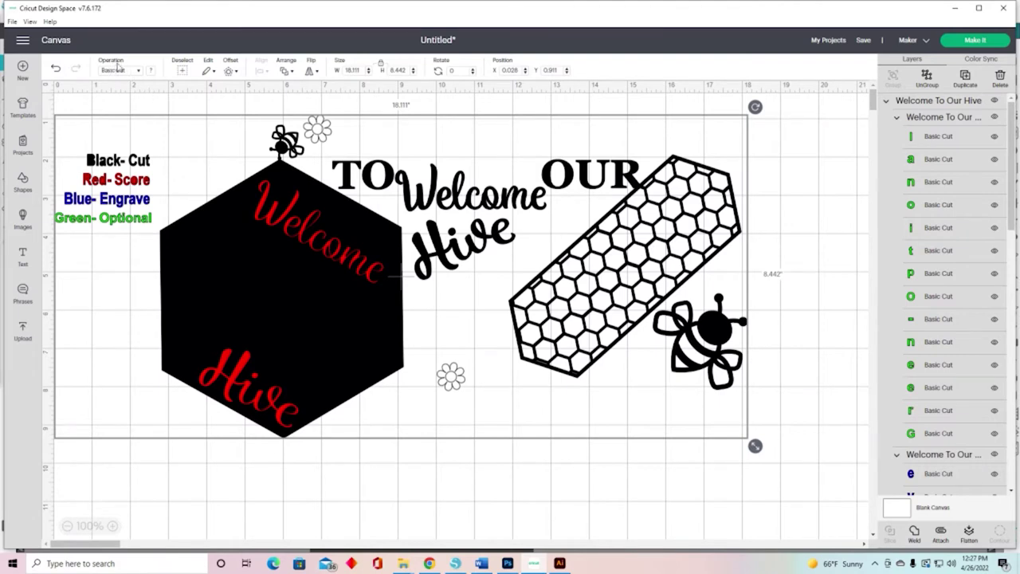
# - Set the whole design to the blank Material colors swatch so only outlines show
pyautogui.click(151, 73)
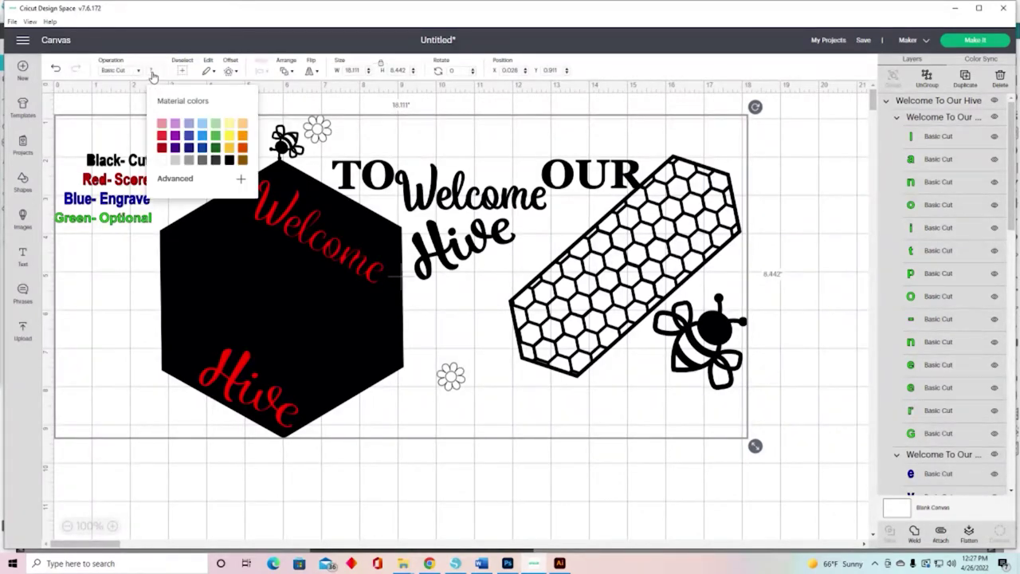
pyautogui.click(162, 163)
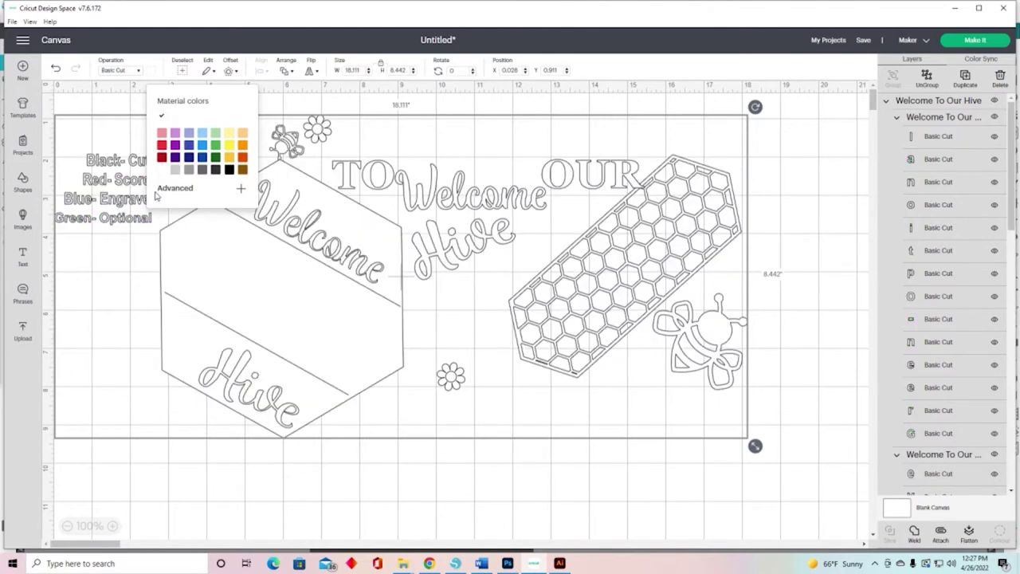
pyautogui.click(407, 343)
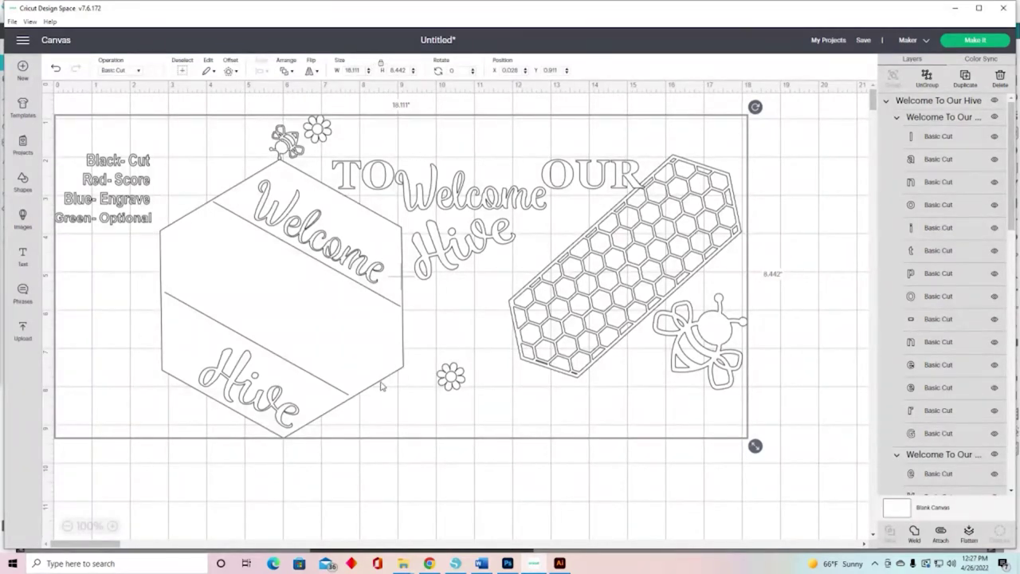
pyautogui.scroll(-5, 921, 193)
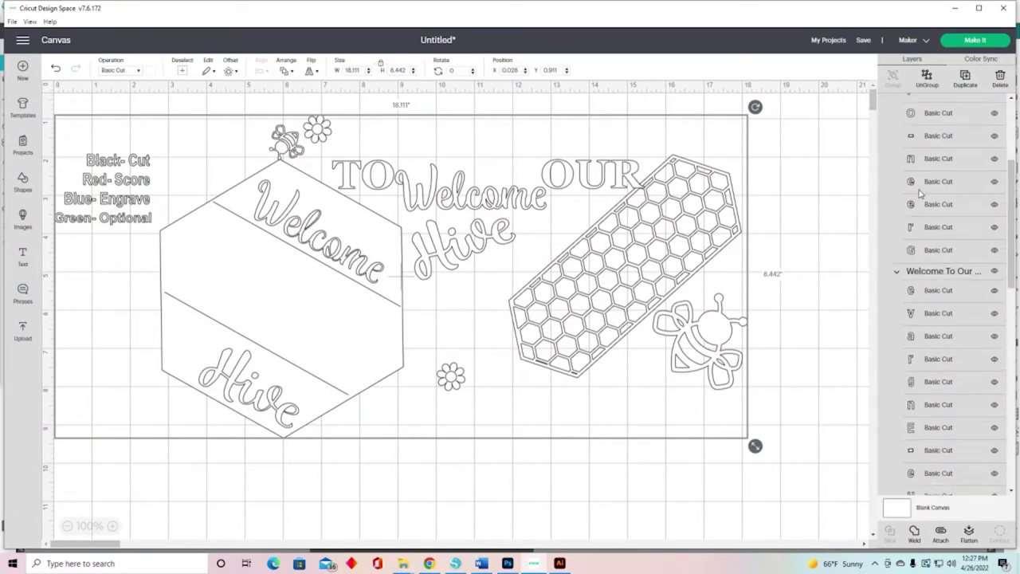
pyautogui.scroll(-8, 920, 193)
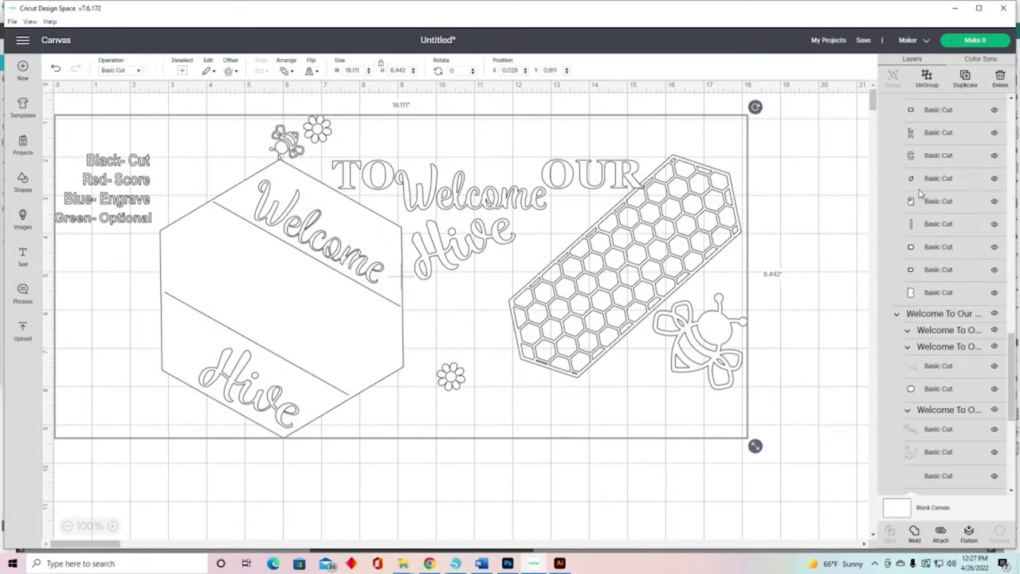
pyautogui.scroll(-4, 920, 192)
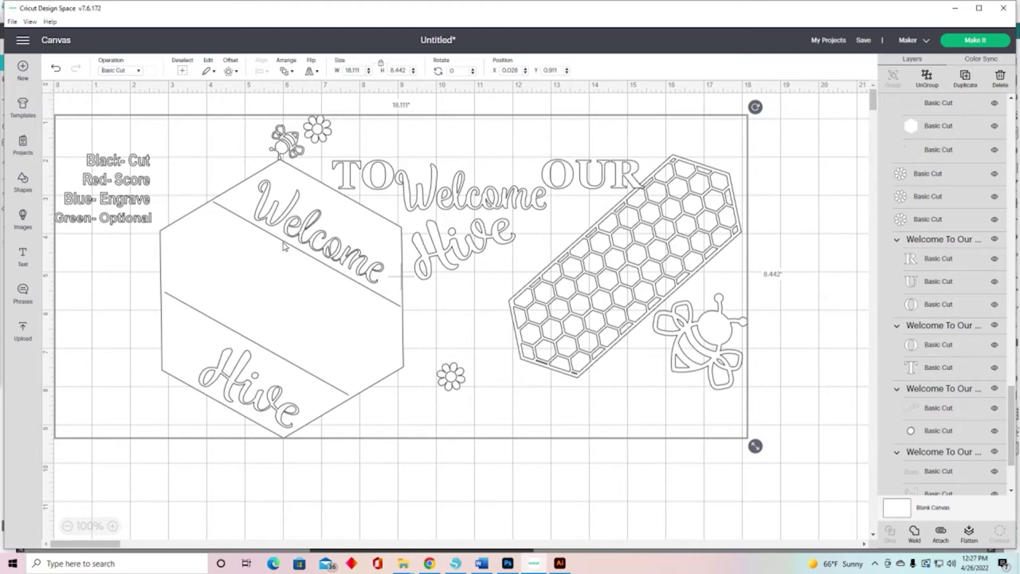
# - Ungroup the design and delete the colour legend text block at the top-left
pyautogui.click(929, 80)
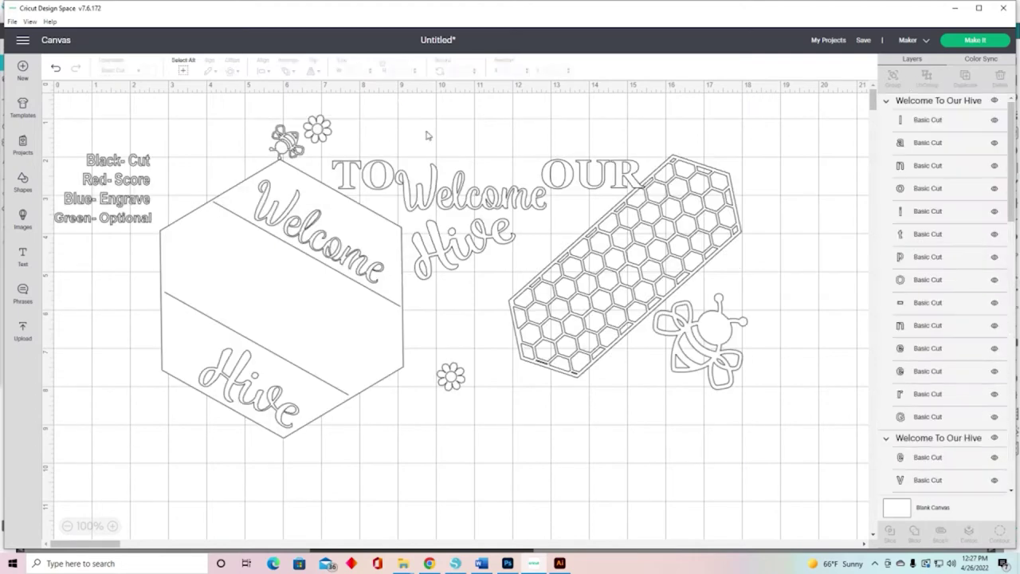
pyautogui.moveTo(73, 141); pyautogui.dragTo(156, 229)
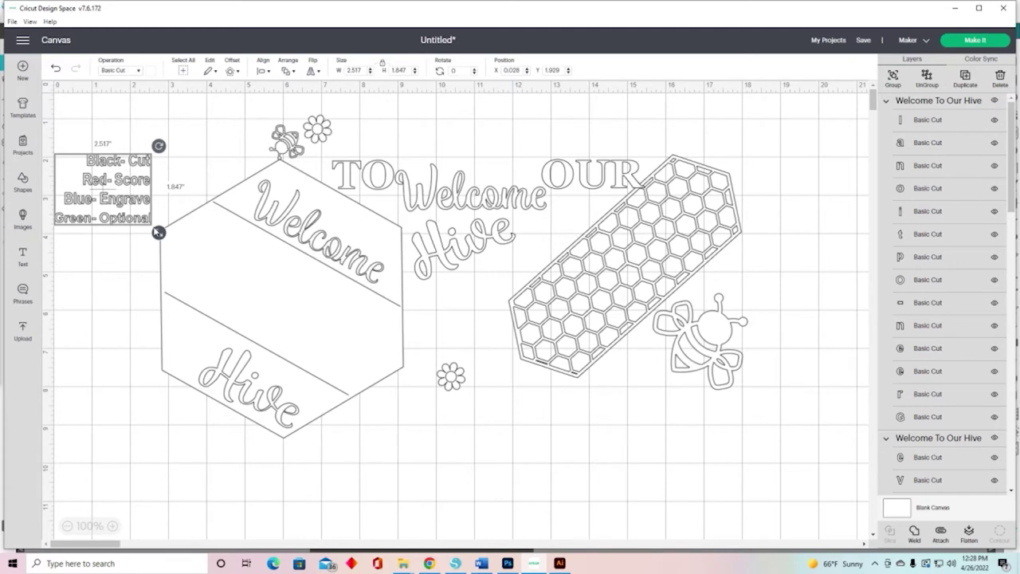
pyautogui.press('Delete')
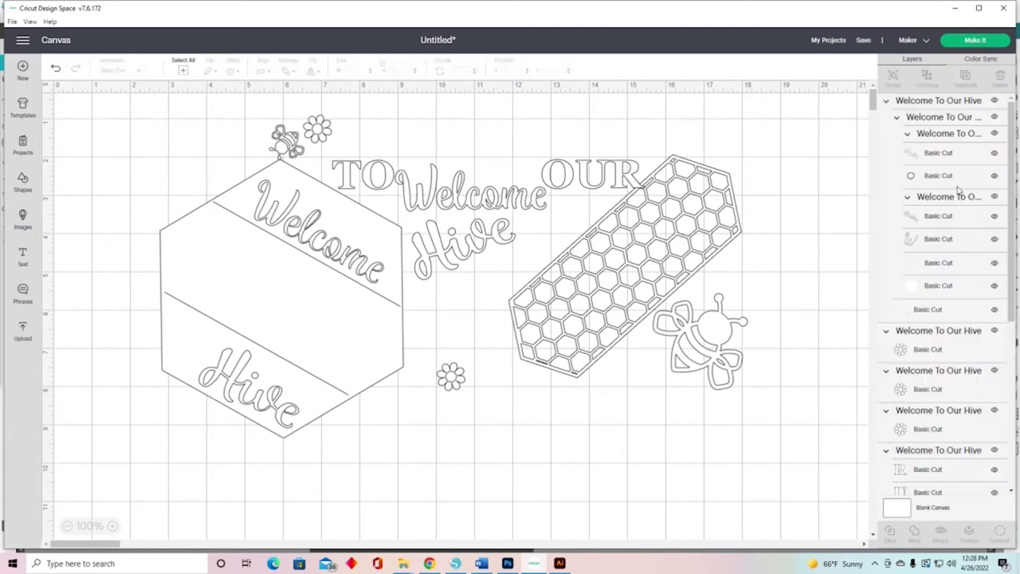
pyautogui.scroll(-1, 956, 222)
pyautogui.scroll(1, 956, 221)
# - Ungroup the hexagon sign group twice into separate pieces, selecting the lower Hive word
pyautogui.click(925, 104)
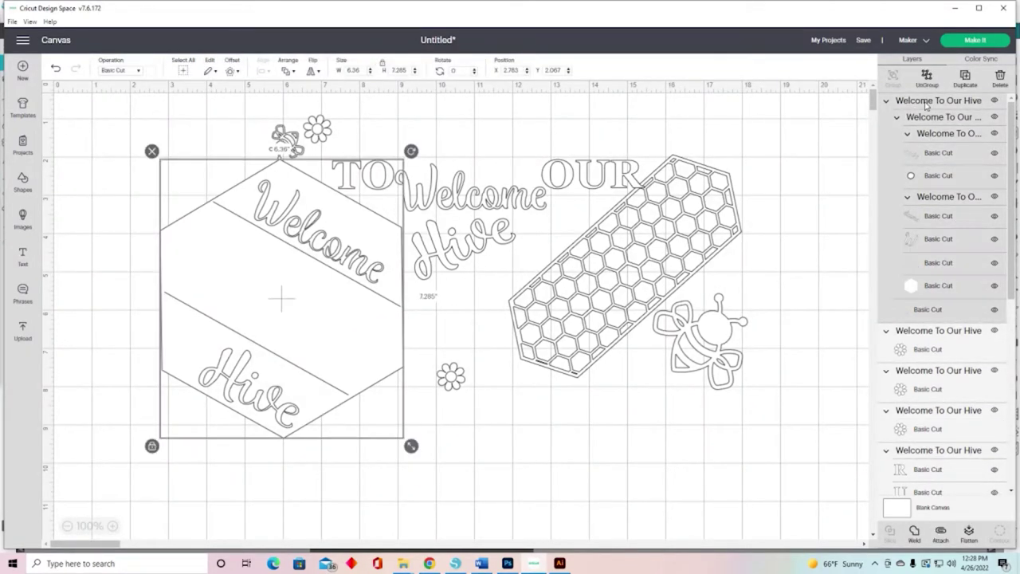
pyautogui.click(926, 77)
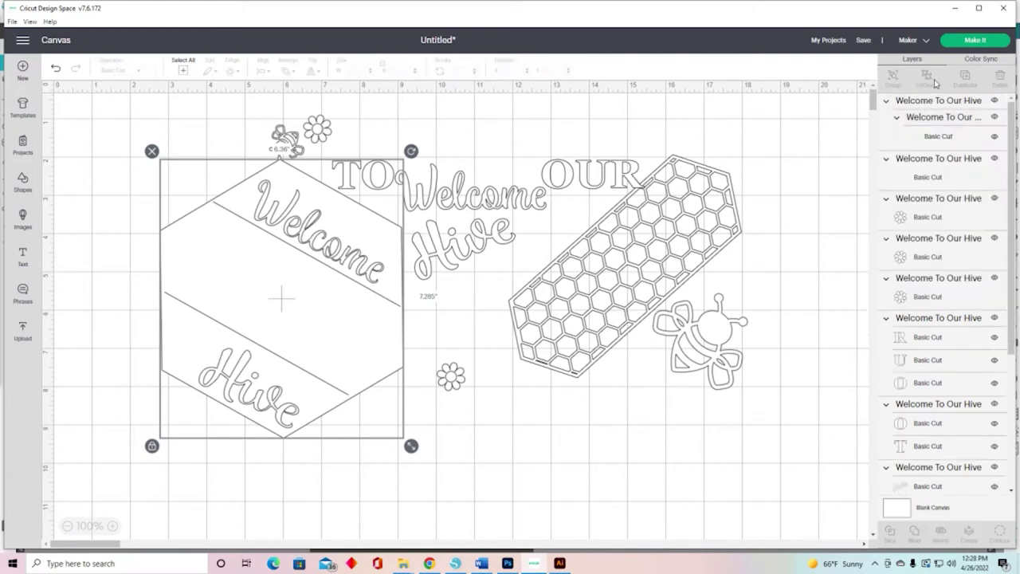
pyautogui.click(932, 103)
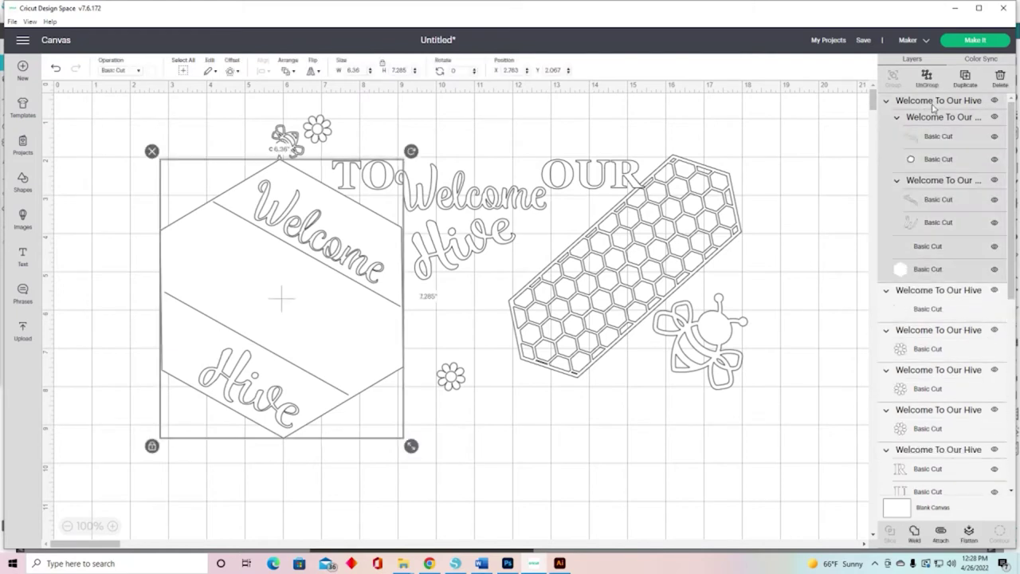
pyautogui.click(931, 79)
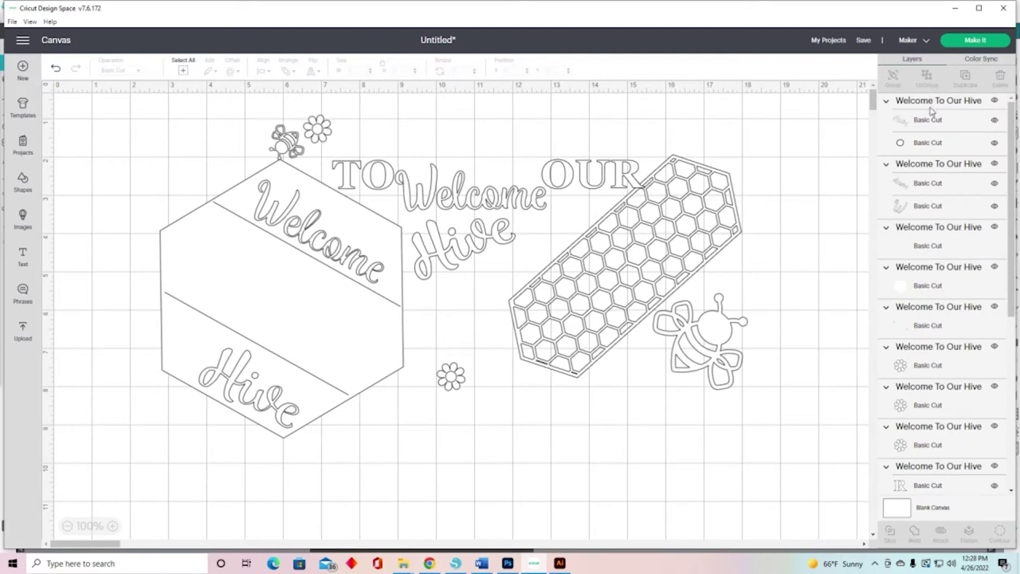
pyautogui.click(931, 104)
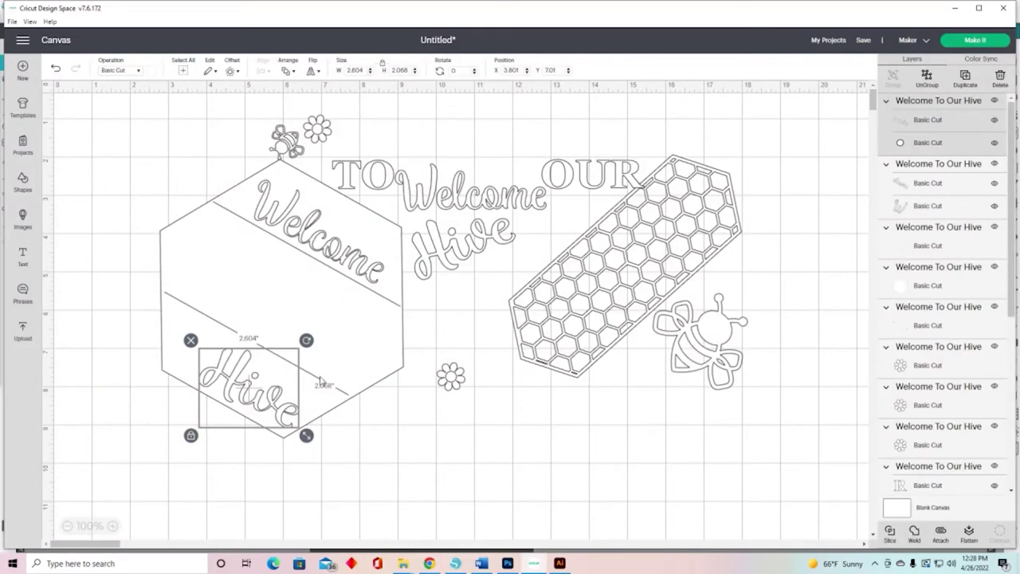
# - Delete the lower Hive word, the Welcome word and the diagonal band lines from the hexagon
pyautogui.press('Delete')
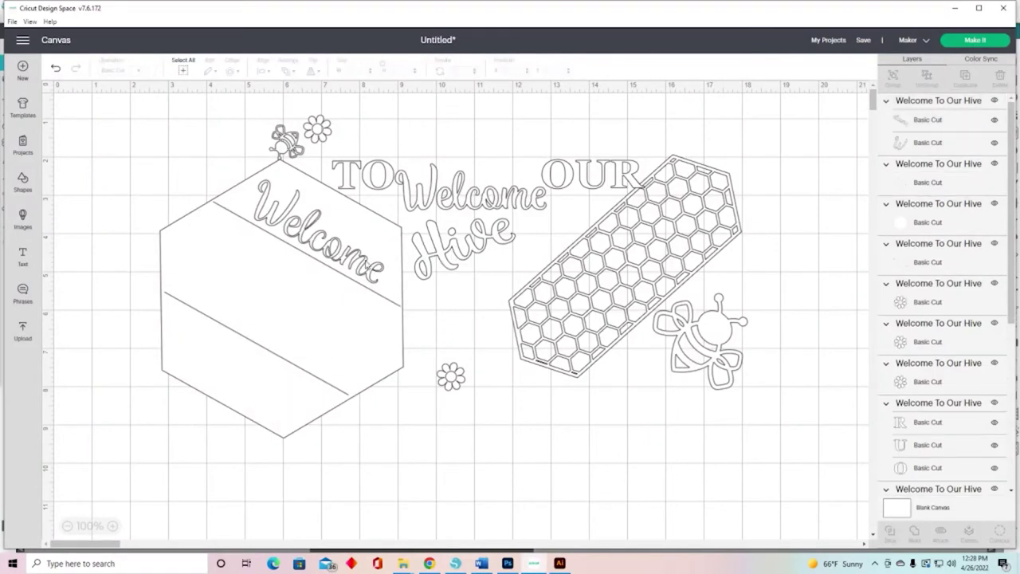
pyautogui.click(319, 239)
pyautogui.press('Delete')
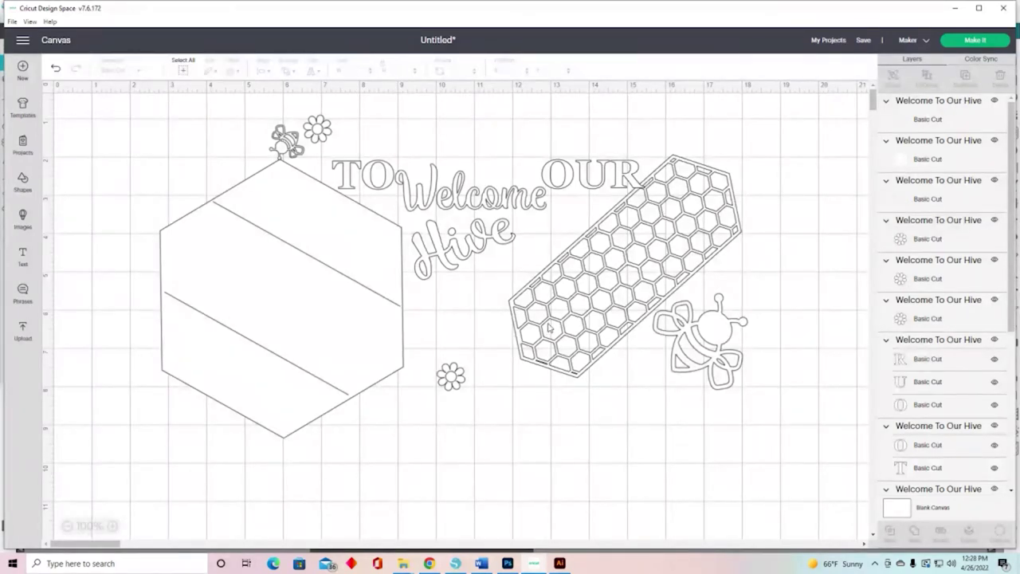
pyautogui.click(388, 303)
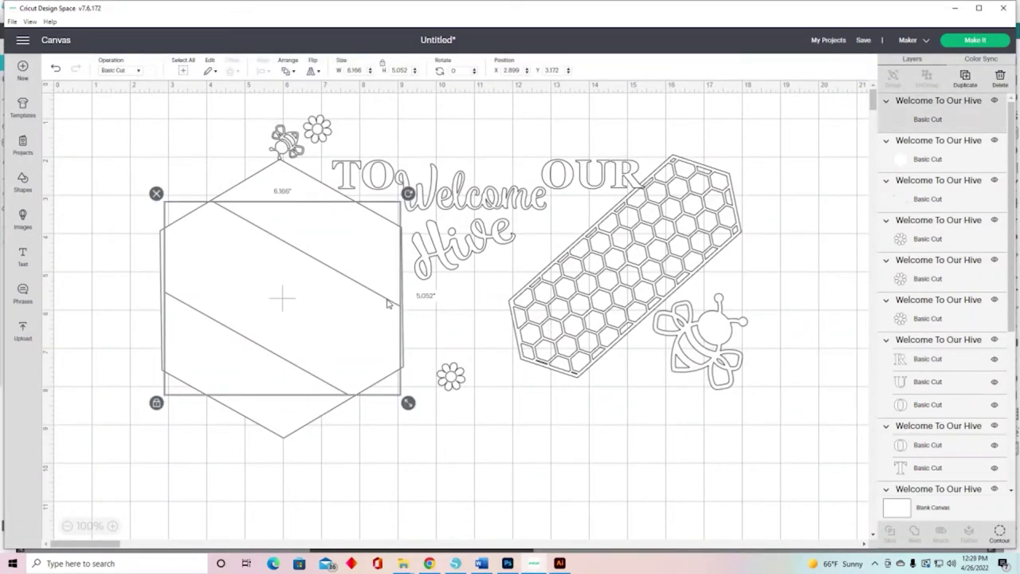
pyautogui.press('Delete')
# - Move the small bee and flower to the top-left corner and shift the hexagon up
pyautogui.moveTo(357, 330); pyautogui.dragTo(292, 548)
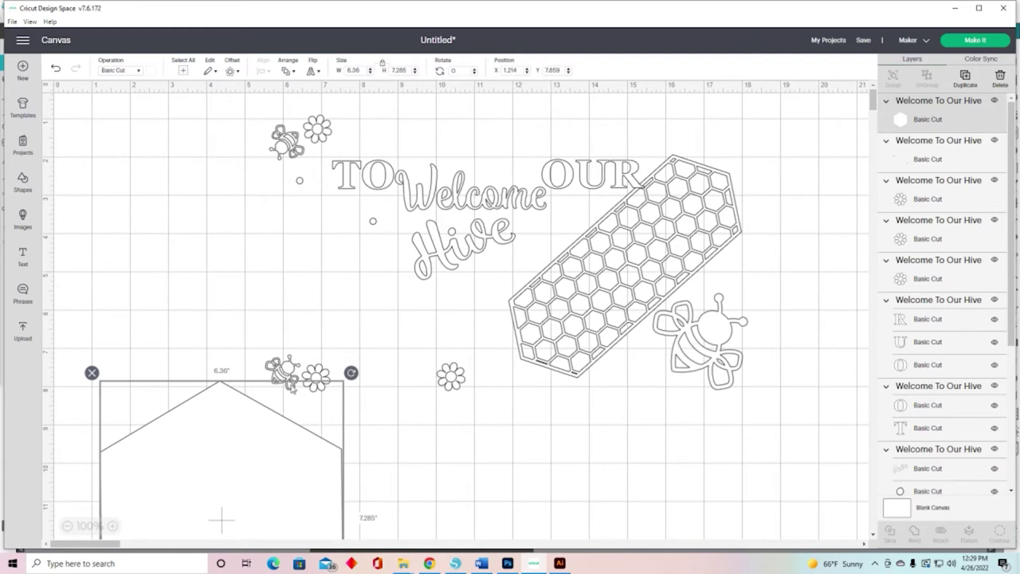
pyautogui.moveTo(271, 349); pyautogui.dragTo(335, 398)
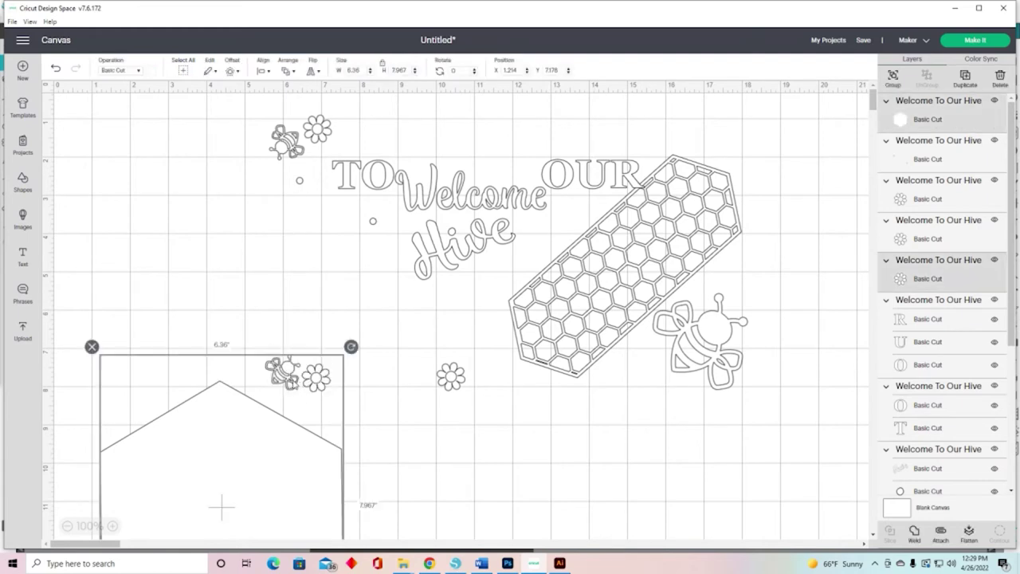
pyautogui.click(412, 339)
pyautogui.click(299, 358)
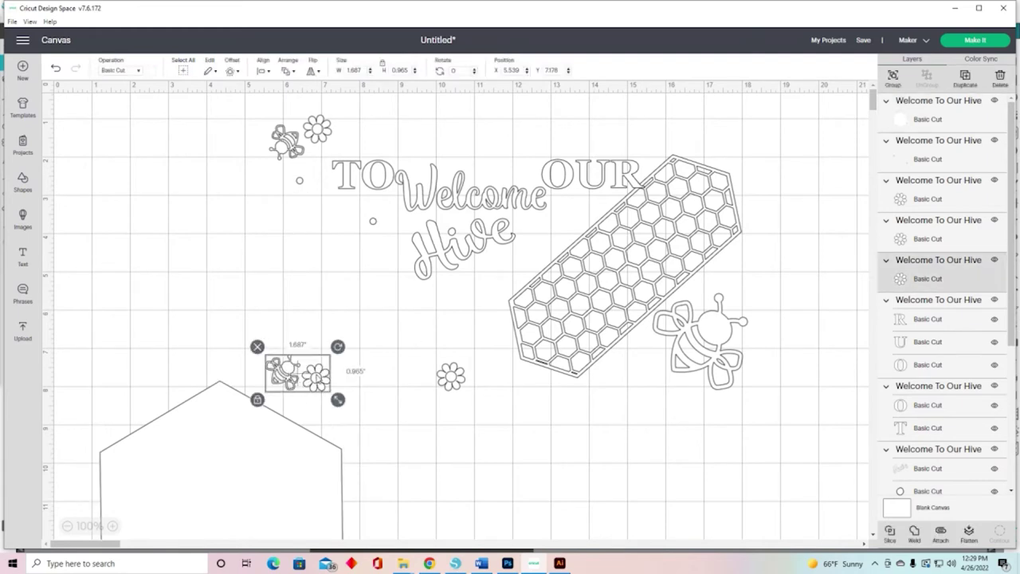
pyautogui.moveTo(315, 384); pyautogui.dragTo(162, 136)
pyautogui.moveTo(300, 428); pyautogui.dragTo(296, 232)
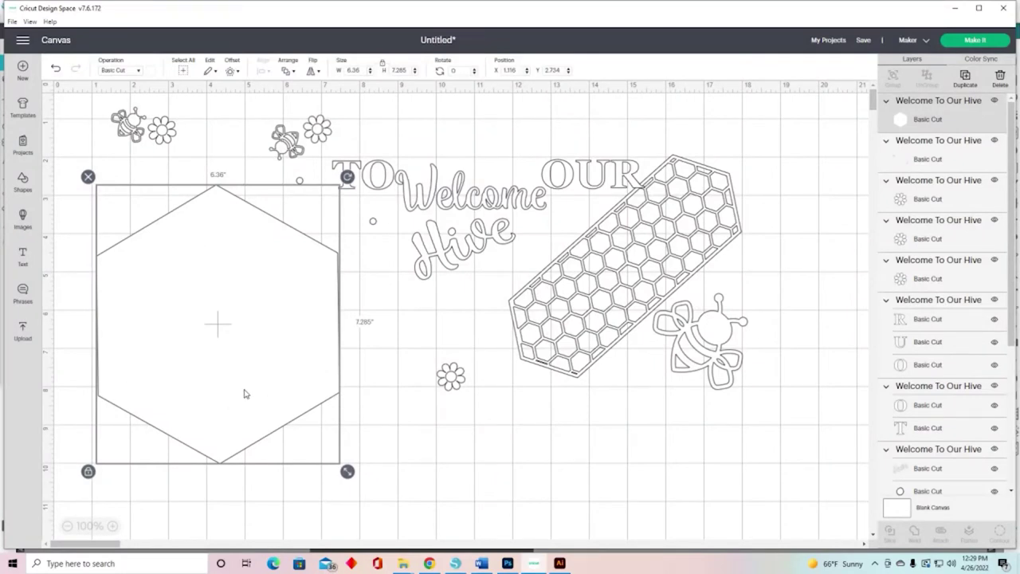
# - Delete the hexagon shape and the empty object holding the small circles
pyautogui.press('Delete')
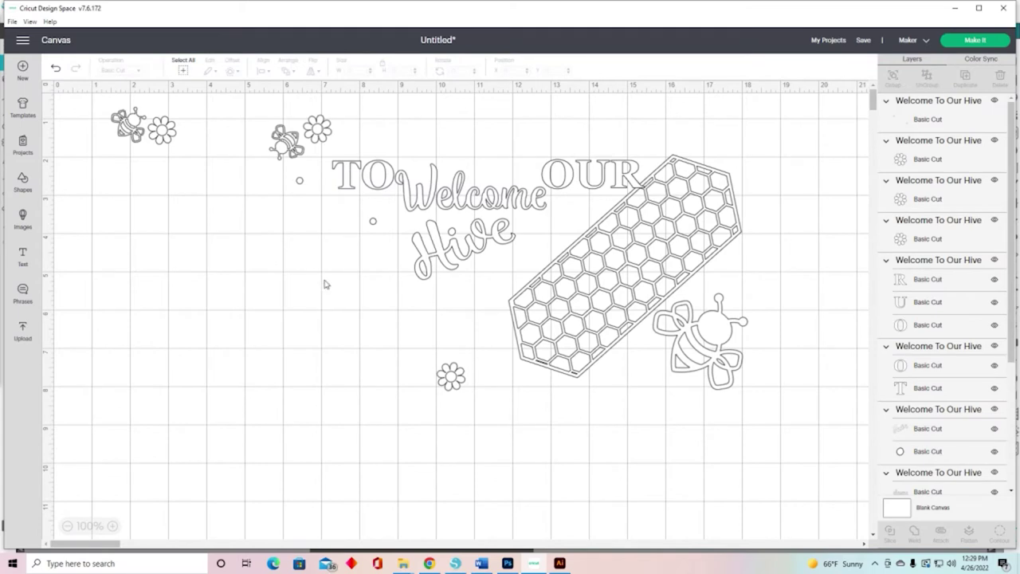
pyautogui.click(300, 188)
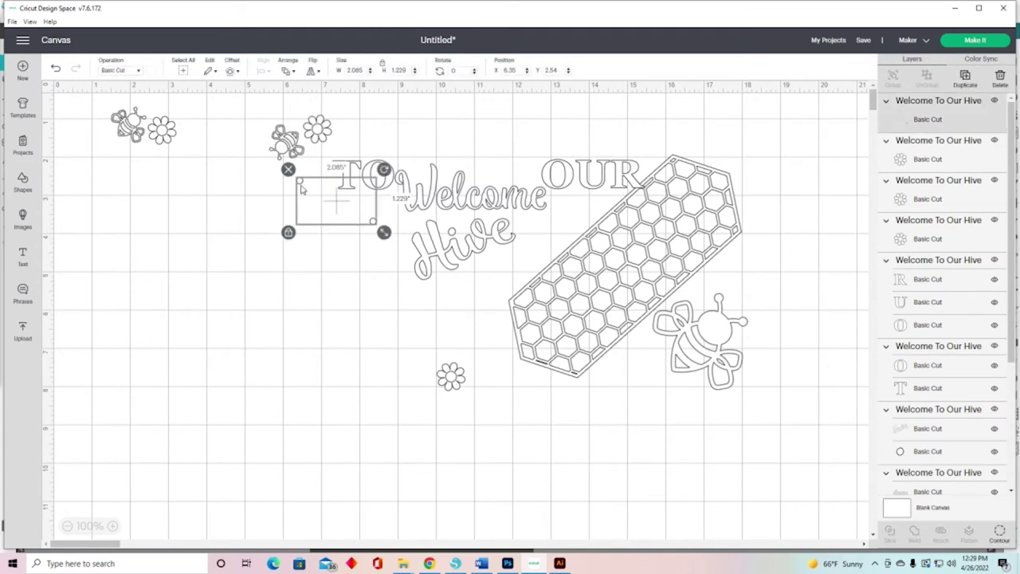
pyautogui.press('Delete')
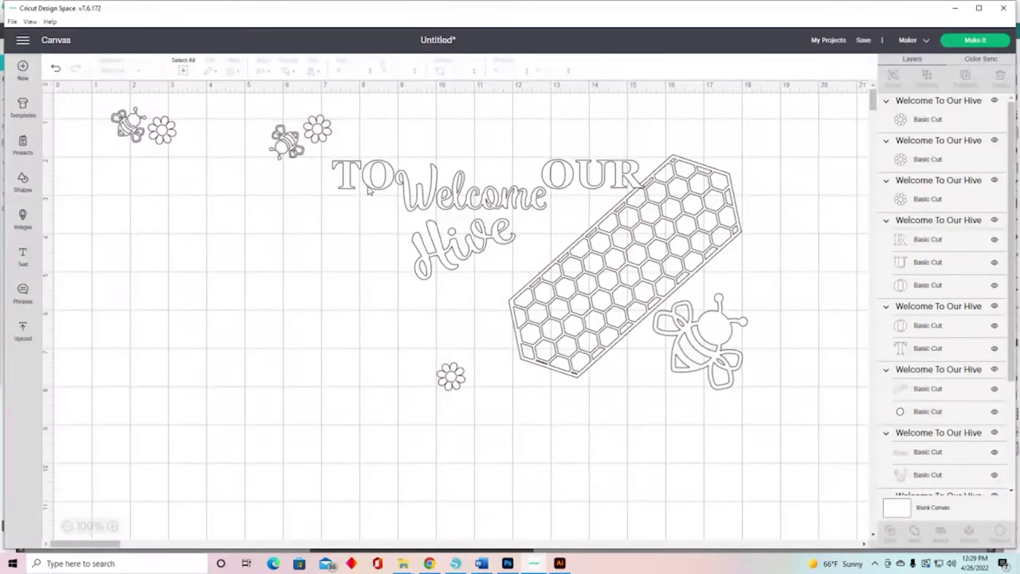
# - Arrange TO and OUR at the top with Welcome and Hive beneath them
pyautogui.moveTo(369, 193); pyautogui.dragTo(383, 145)
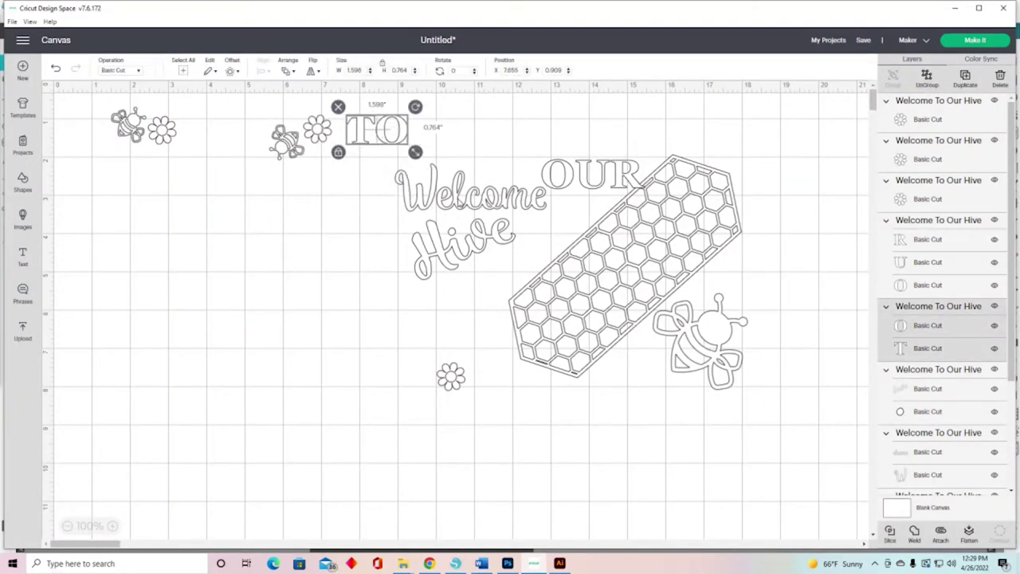
pyautogui.moveTo(459, 204); pyautogui.dragTo(450, 187)
pyautogui.moveTo(458, 245); pyautogui.dragTo(430, 237)
pyautogui.moveTo(602, 185); pyautogui.dragTo(527, 139)
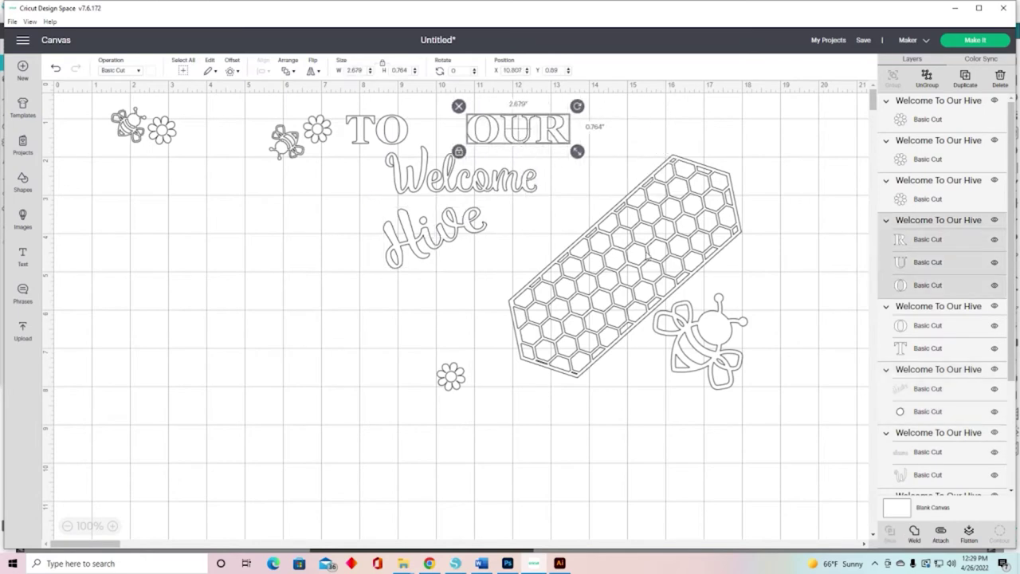
# - Rotate the honeycomb horizontal at top right and move the big bee and flower left
pyautogui.click(647, 253)
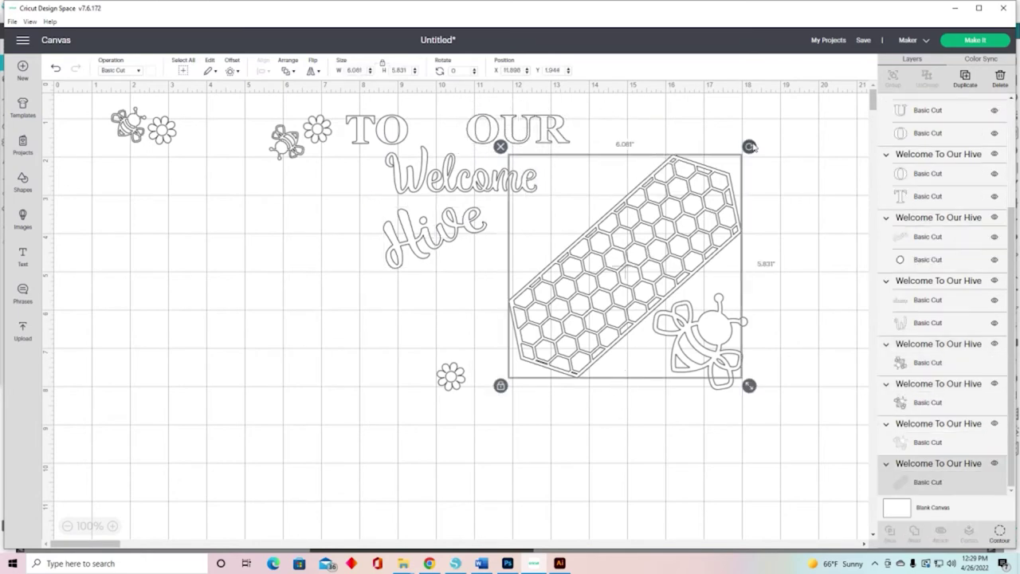
pyautogui.moveTo(750, 146); pyautogui.dragTo(796, 260)
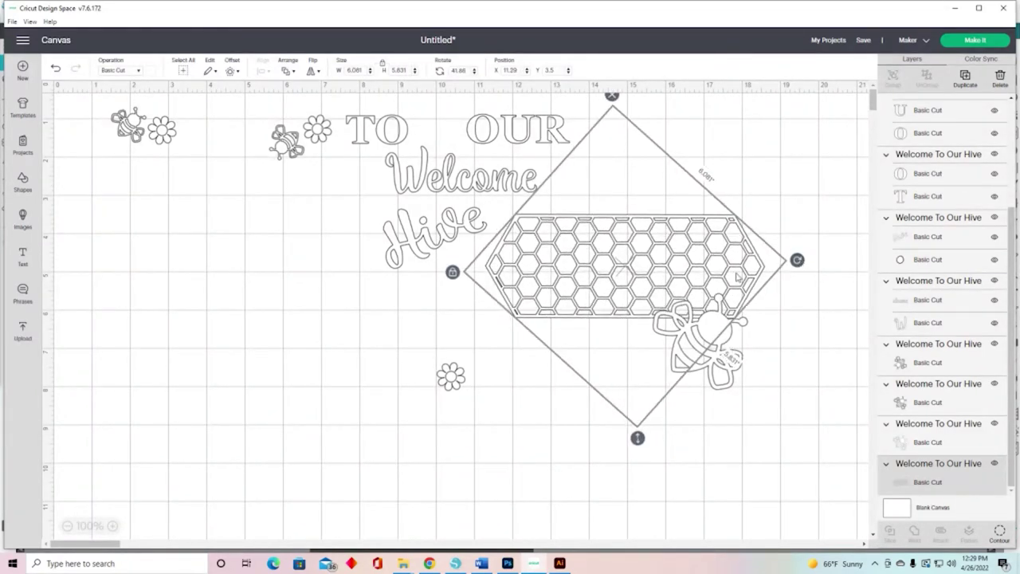
pyautogui.moveTo(706, 273); pyautogui.dragTo(773, 201)
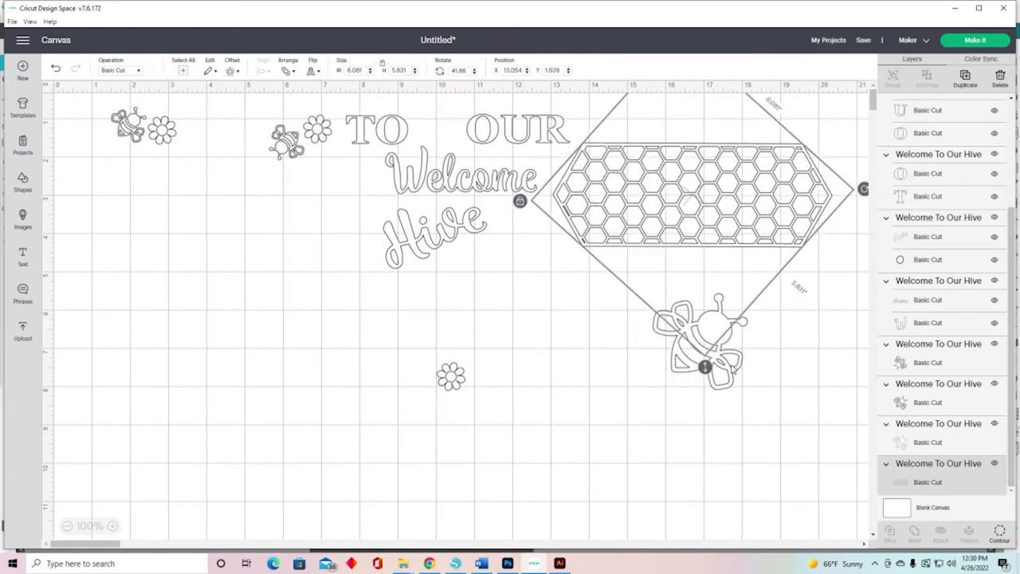
pyautogui.hotkey('ctrl', 'z')
pyautogui.hotkey('ctrl', 'z')
pyautogui.hotkey('ctrl', 'z')
pyautogui.moveTo(373, 357); pyautogui.dragTo(55, 238)
pyautogui.moveTo(425, 358)
pyautogui.mouseDown()
pyautogui.moveTo(471, 402)
pyautogui.moveTo(395, 373)
pyautogui.moveTo(218, 227)
pyautogui.mouseUp()
pyautogui.click(272, 318)
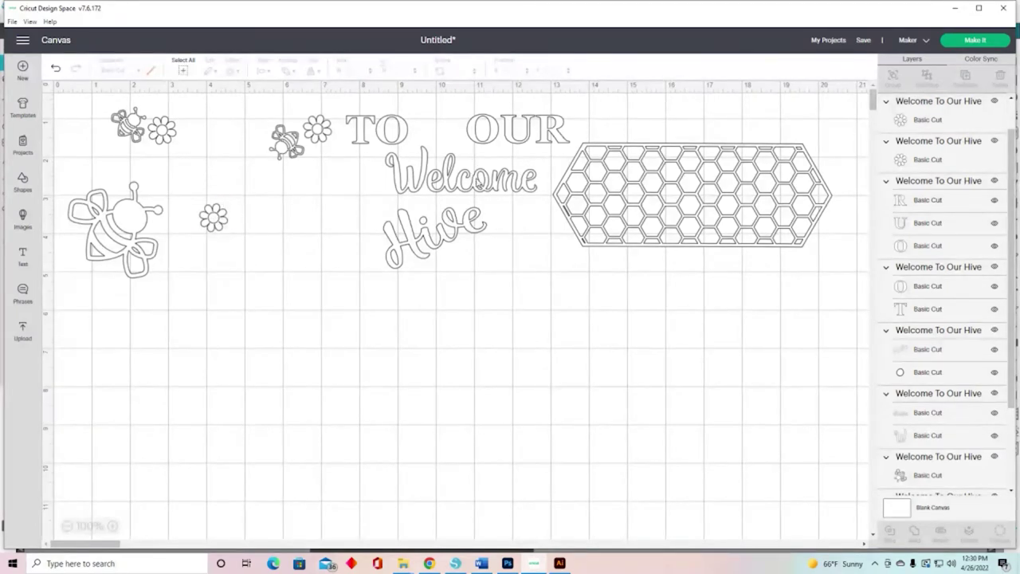
# - Colour the Welcome and Hive words black
pyautogui.moveTo(364, 175); pyautogui.dragTo(488, 264)
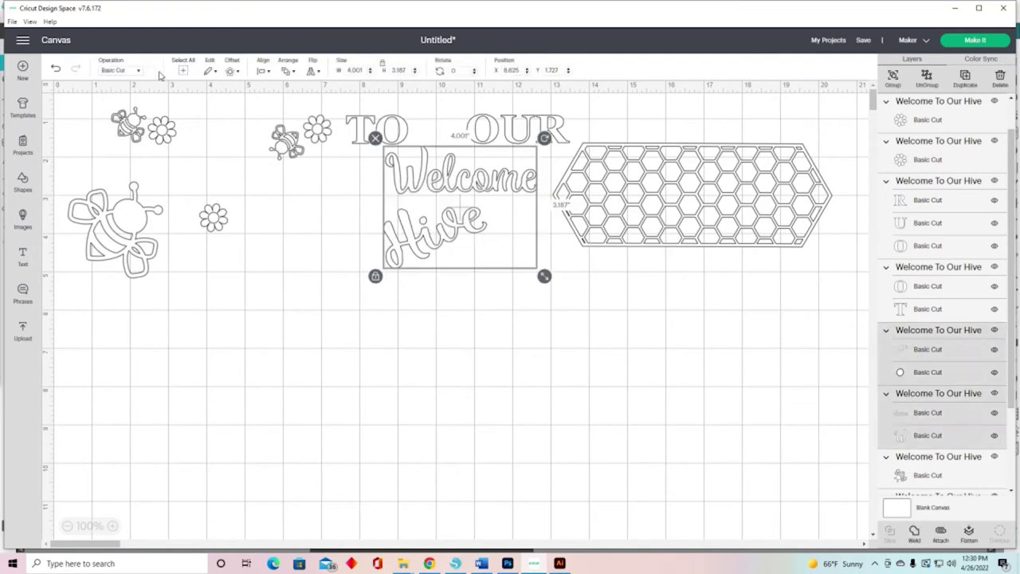
pyautogui.click(151, 71)
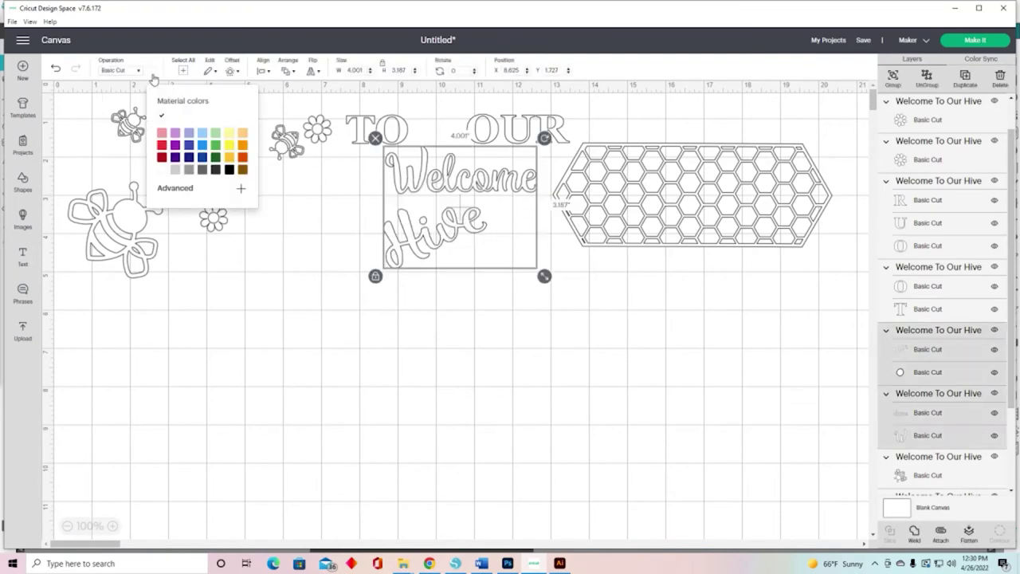
pyautogui.click(215, 170)
pyautogui.click(258, 304)
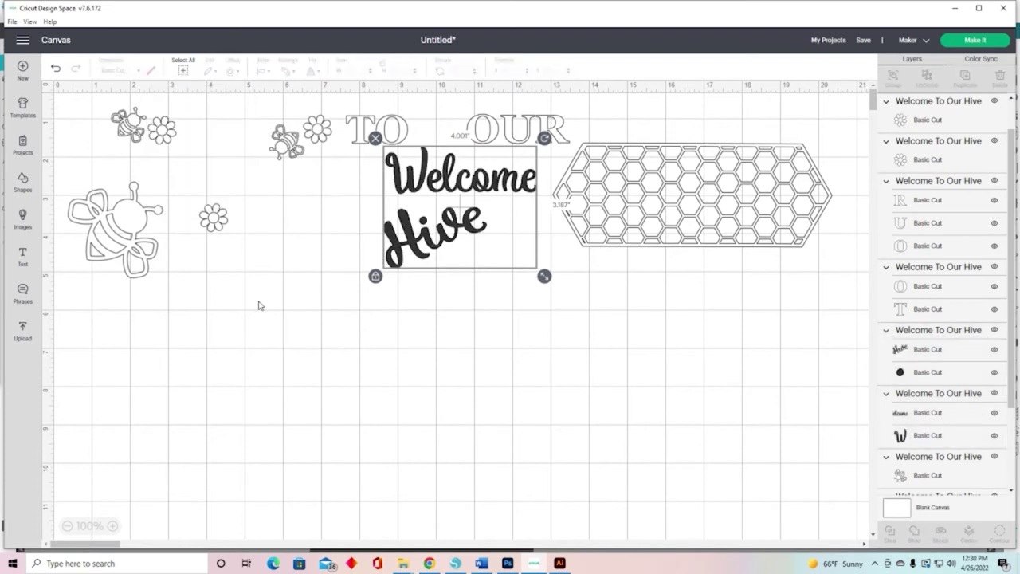
# - Colour the honeycomb panel pale yellow
pyautogui.click(701, 204)
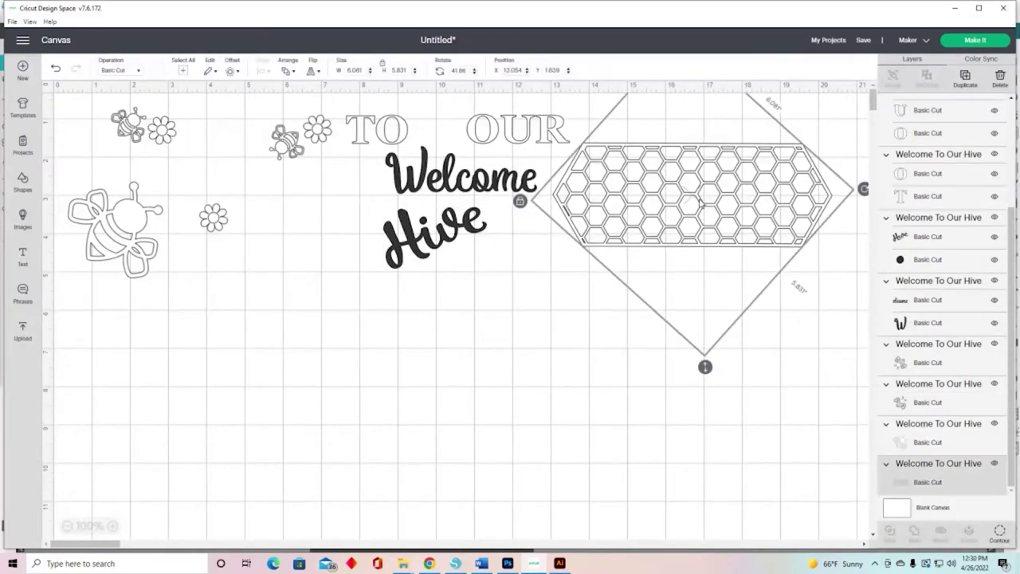
pyautogui.click(146, 72)
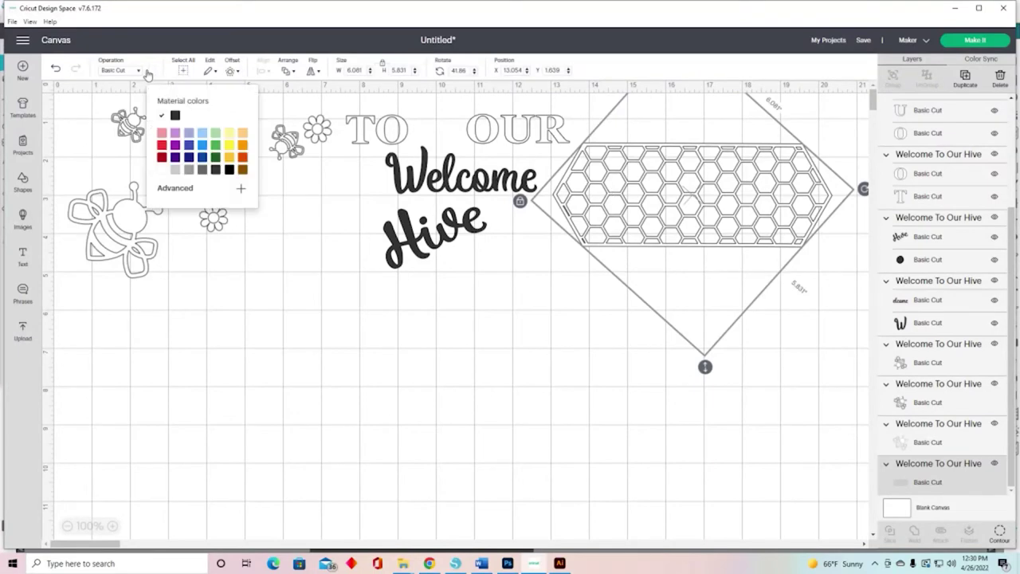
pyautogui.click(231, 134)
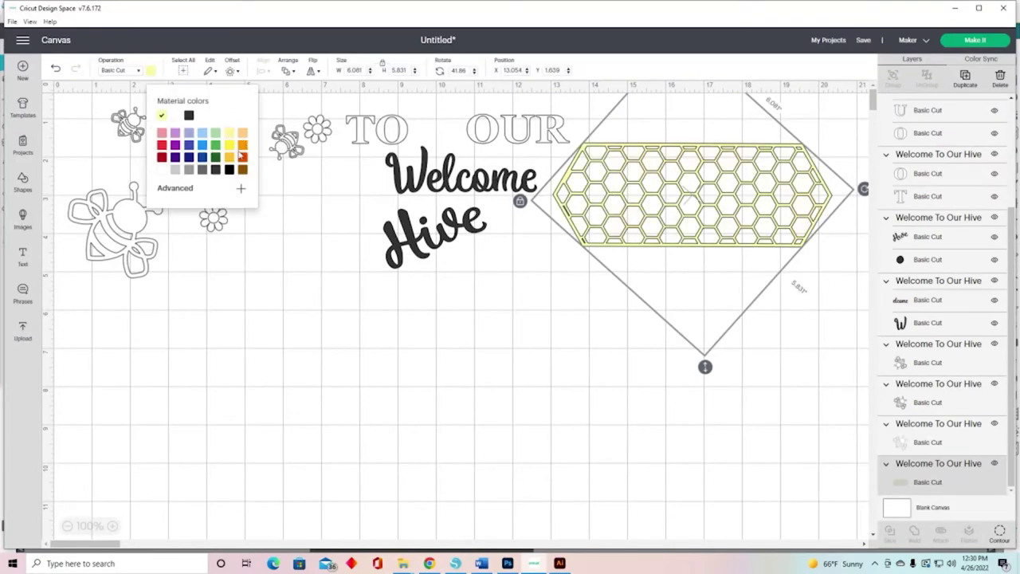
pyautogui.click(291, 280)
# - Colour the TO and OUR lettering orange
pyautogui.moveTo(349, 101); pyautogui.dragTo(564, 140)
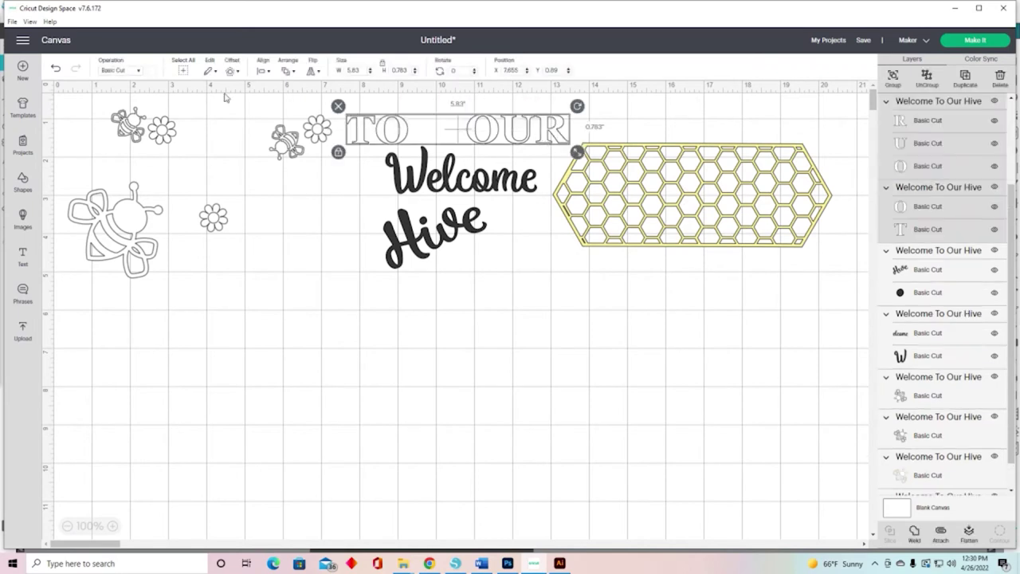
pyautogui.click(156, 75)
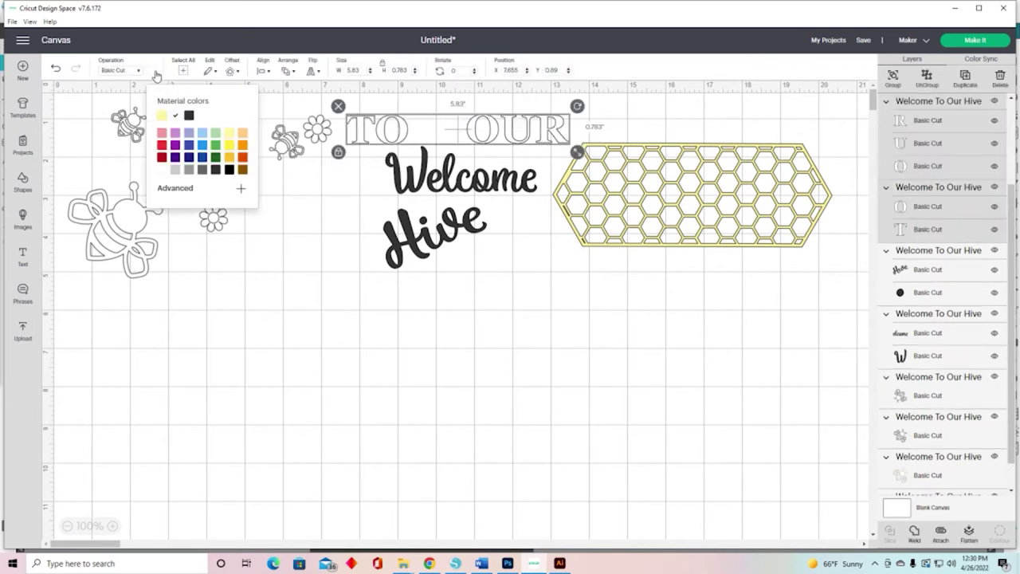
pyautogui.click(244, 148)
pyautogui.click(270, 275)
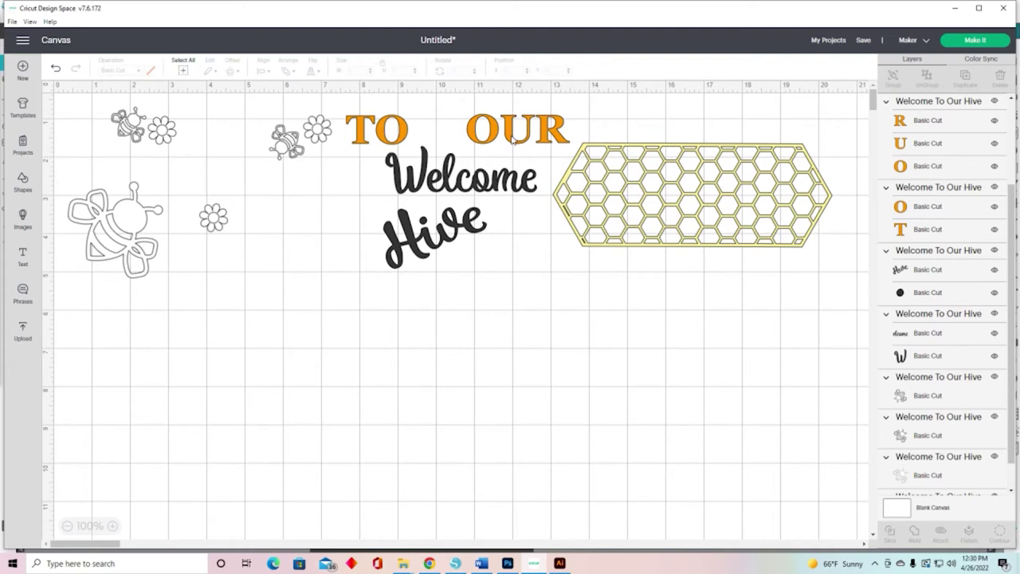
# - Drag OUR, then TO above it, onto the right end of the yellow honeycomb
pyautogui.moveTo(512, 139); pyautogui.dragTo(752, 191)
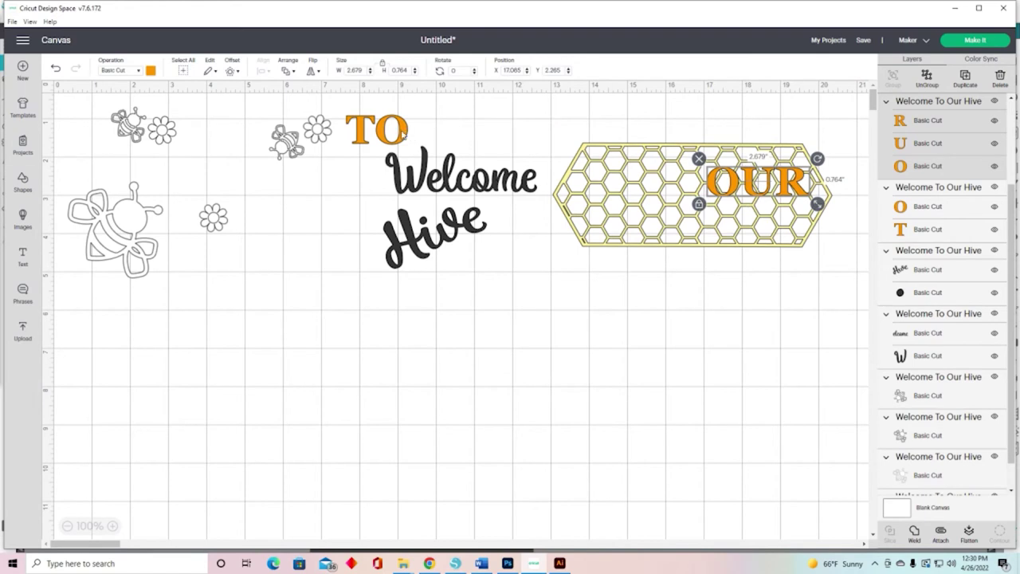
pyautogui.moveTo(402, 137); pyautogui.dragTo(783, 175)
pyautogui.click(749, 200)
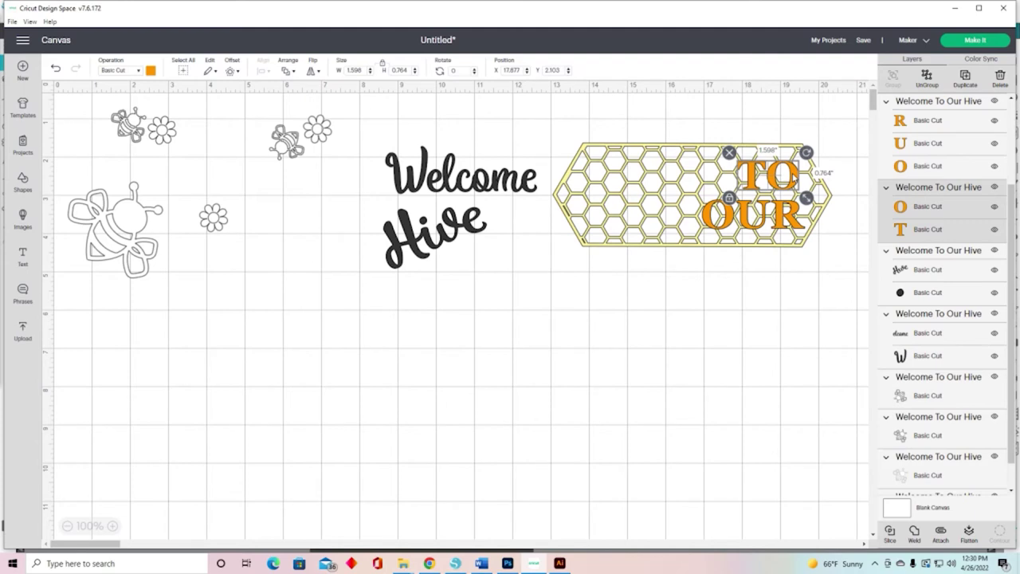
pyautogui.click(802, 341)
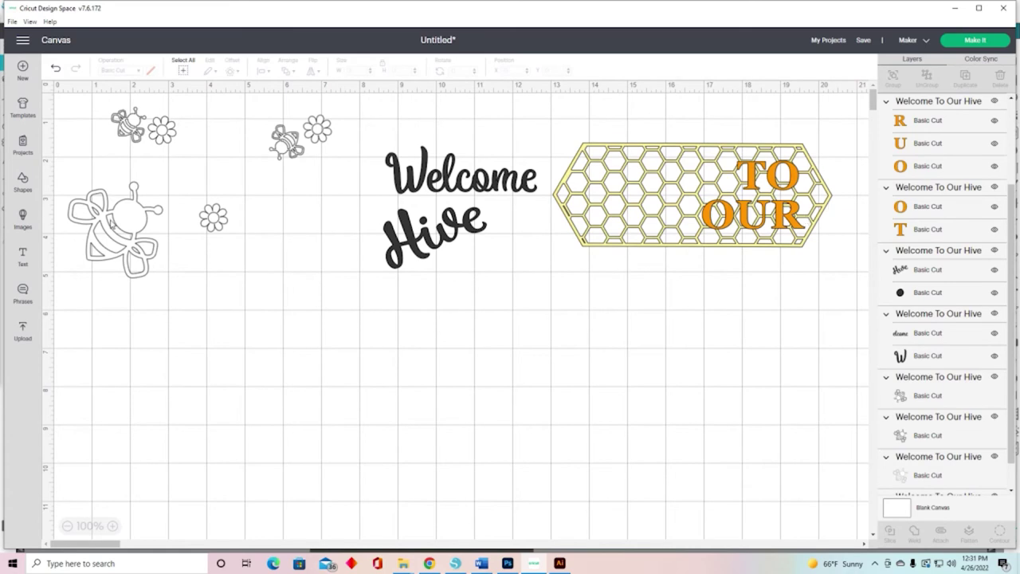
# - Move the large outlined bee down, duplicate it, and set the copy beside the original
pyautogui.moveTo(113, 226); pyautogui.dragTo(154, 336)
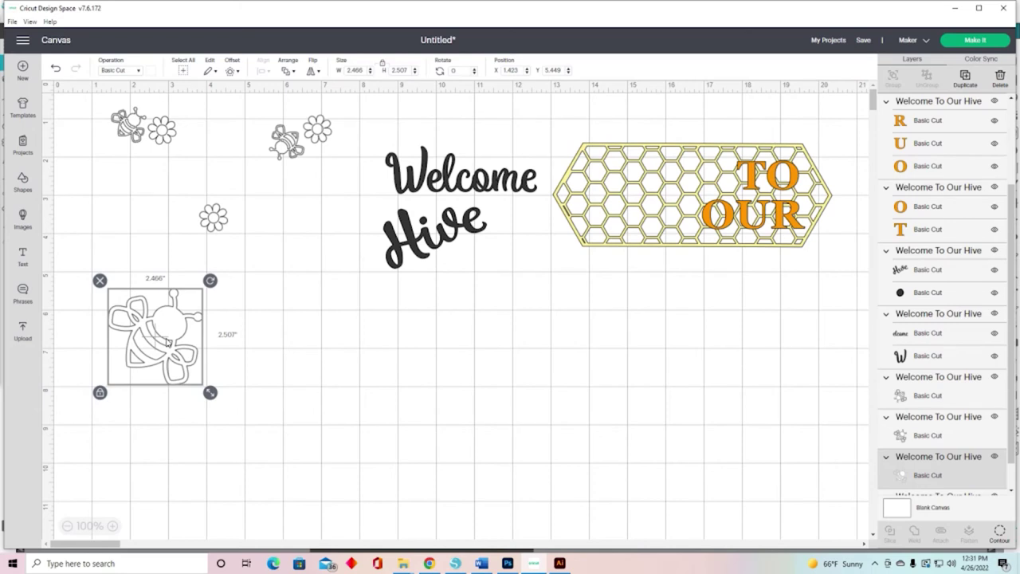
pyautogui.click(231, 328)
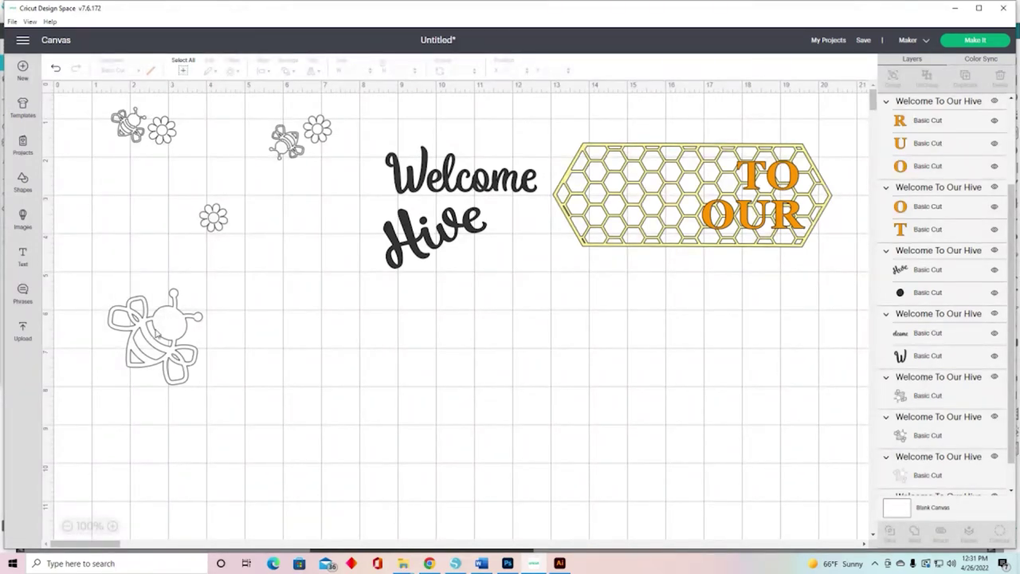
pyautogui.click(166, 323)
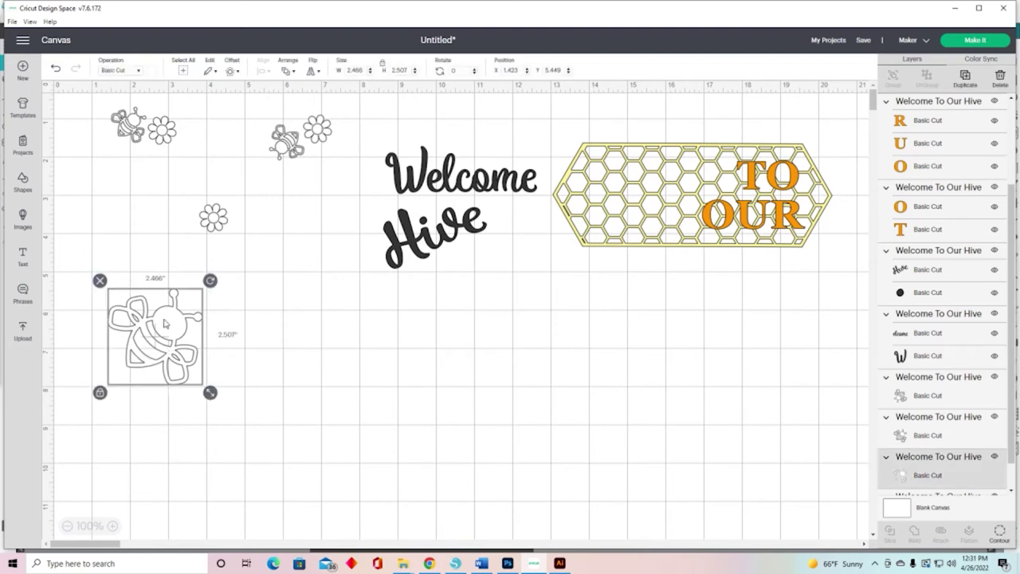
pyautogui.click(963, 80)
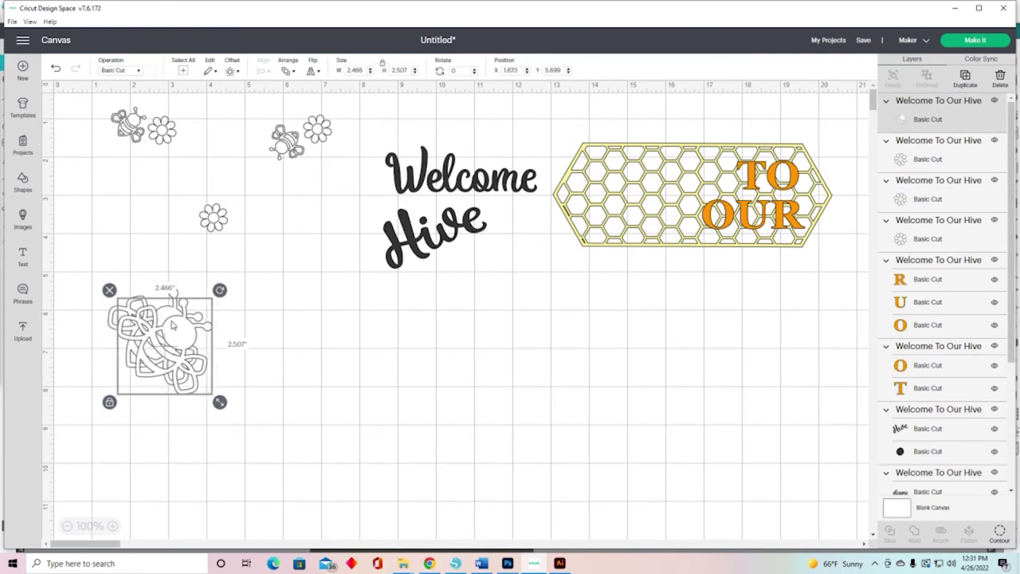
pyautogui.moveTo(172, 325); pyautogui.dragTo(292, 334)
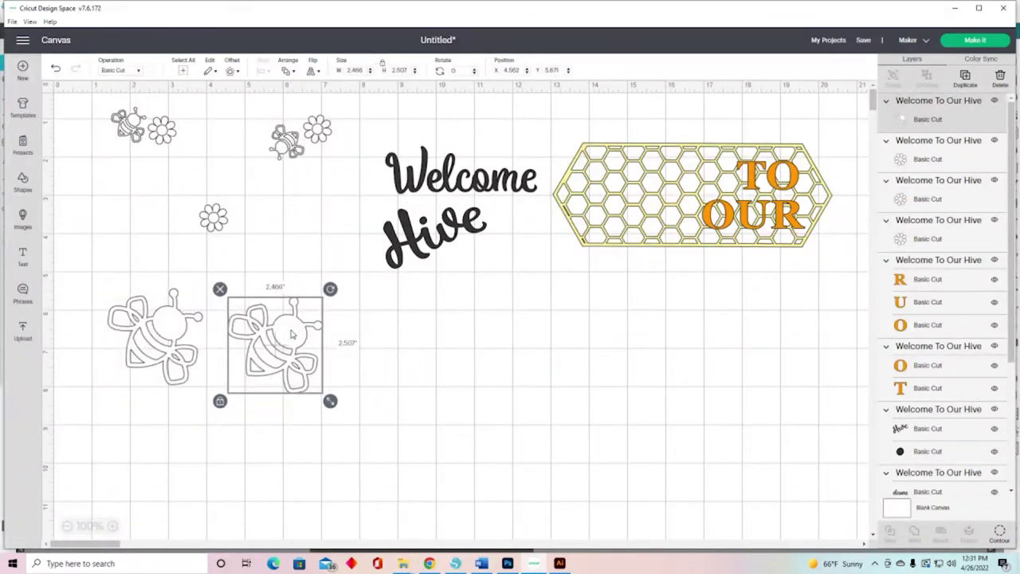
# - Open Hide Contour for the bee copy and hide its first five outline pieces
pyautogui.click(1001, 536)
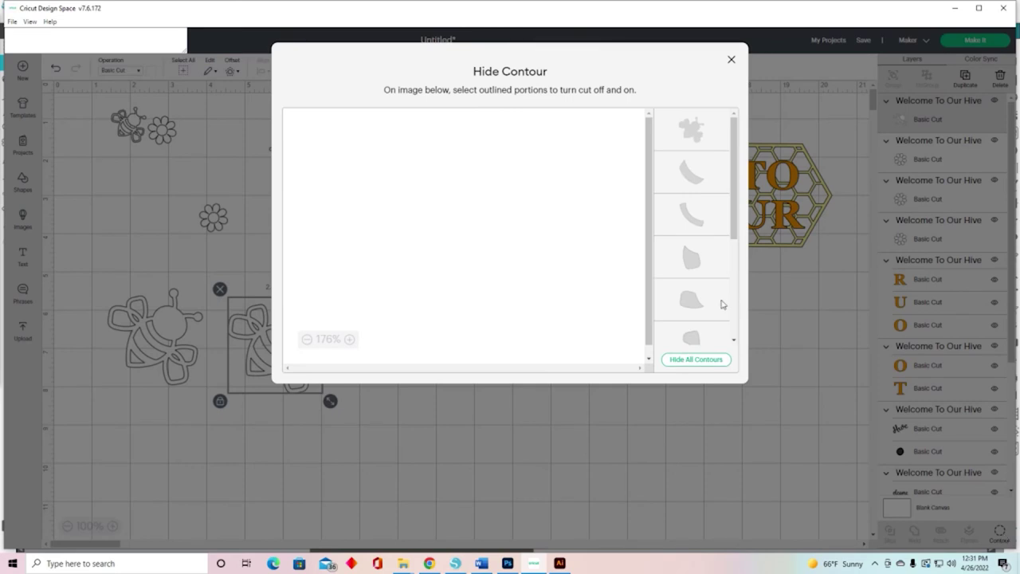
pyautogui.scroll(-2, 692, 191)
pyautogui.click(691, 206)
pyautogui.click(691, 244)
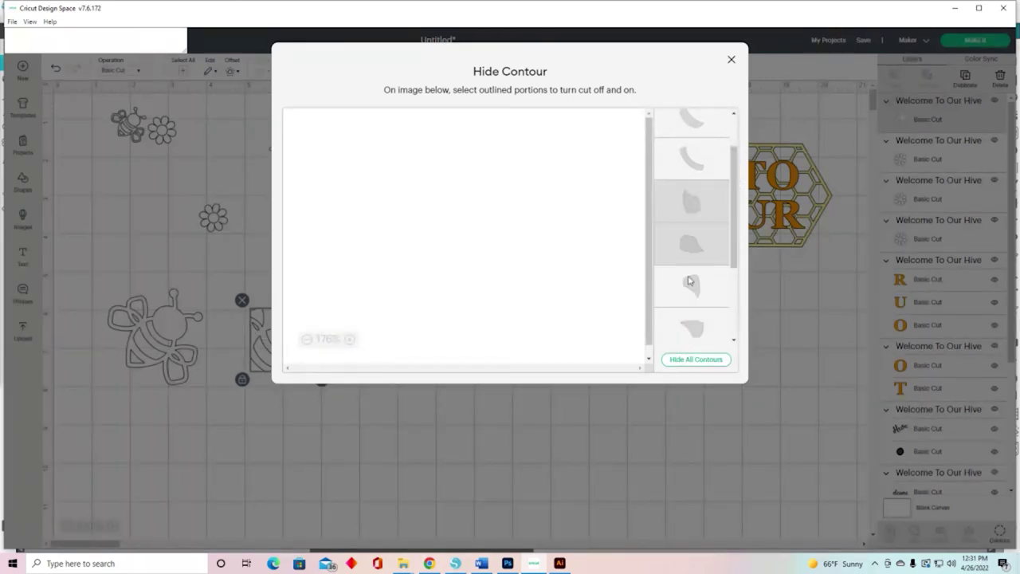
pyautogui.click(689, 284)
pyautogui.scroll(-3, 732, 232)
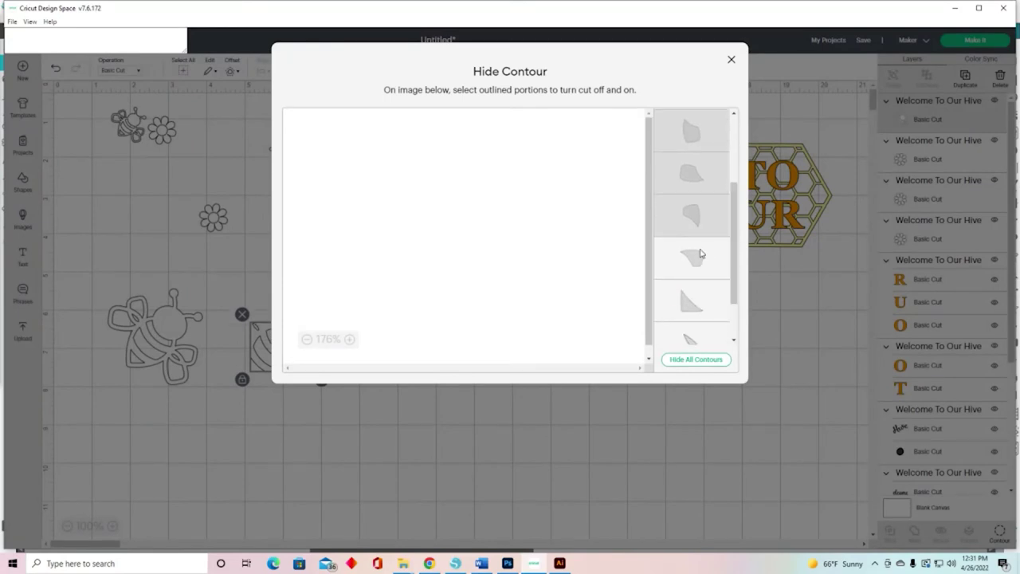
pyautogui.click(699, 257)
pyautogui.click(716, 284)
# - Hide the remaining non-stripe pieces and turn the triangle stripe piece back on
pyautogui.scroll(-2, 734, 283)
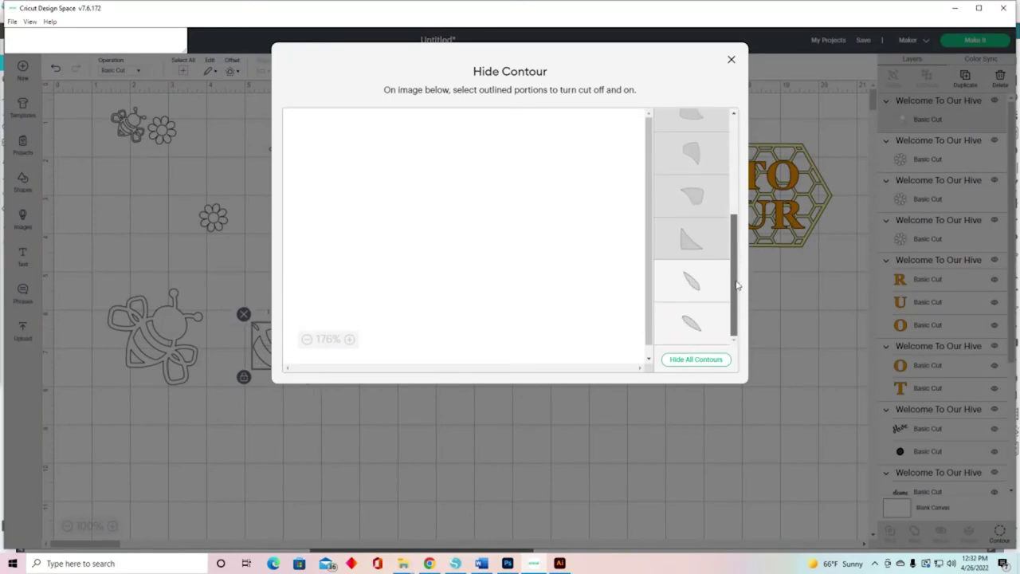
pyautogui.click(696, 294)
pyautogui.click(715, 317)
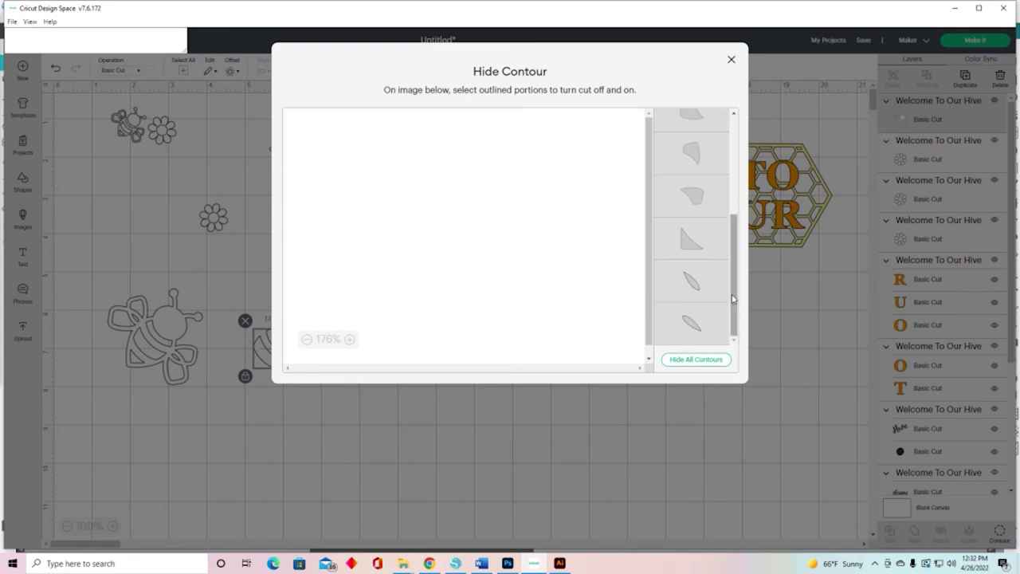
pyautogui.scroll(3, 731, 279)
pyautogui.moveTo(729, 243); pyautogui.dragTo(701, 272)
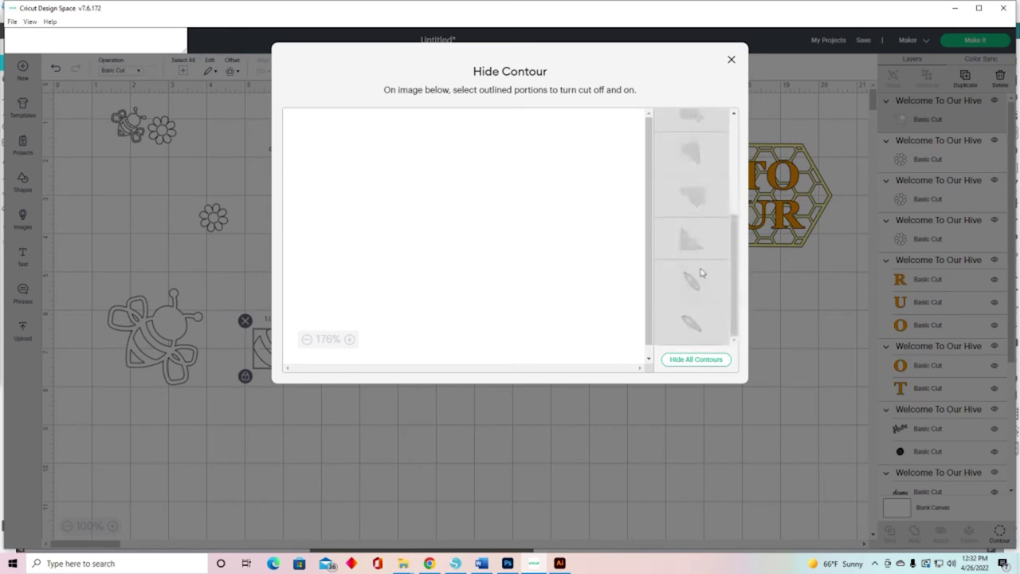
pyautogui.click(690, 252)
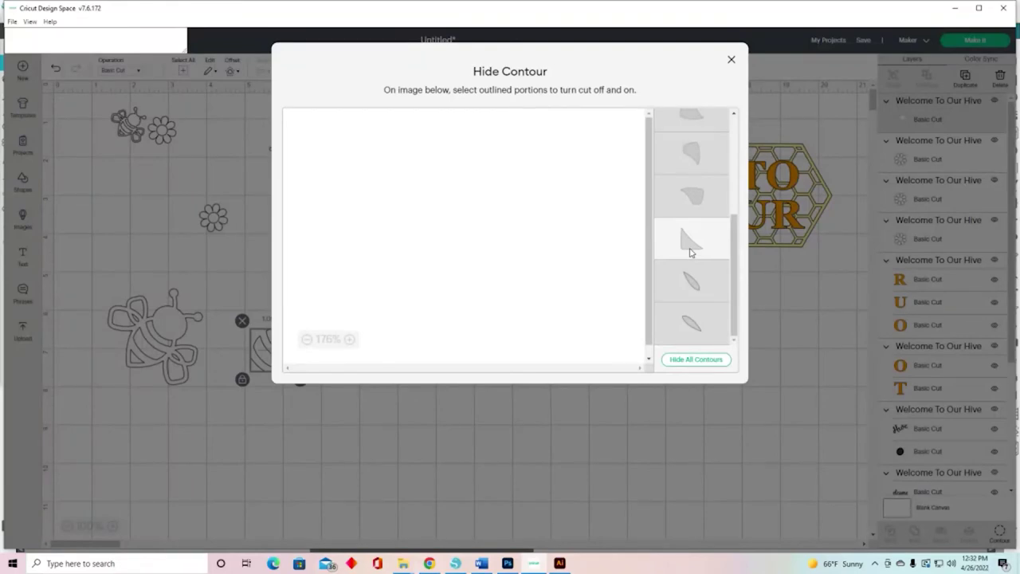
# - Colour the bee copy's remaining stripe pieces orange
pyautogui.click(730, 59)
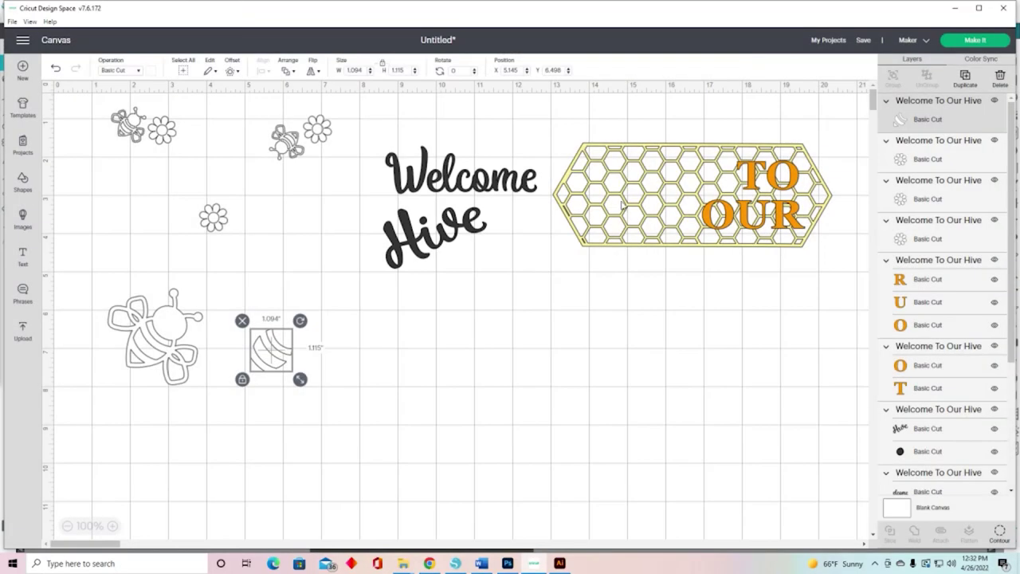
pyautogui.click(152, 74)
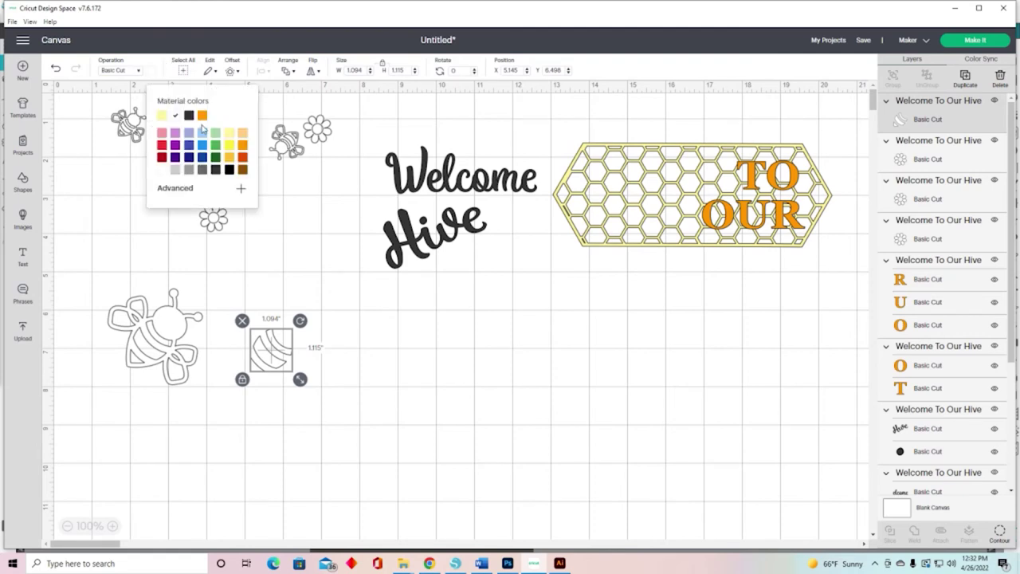
pyautogui.click(205, 117)
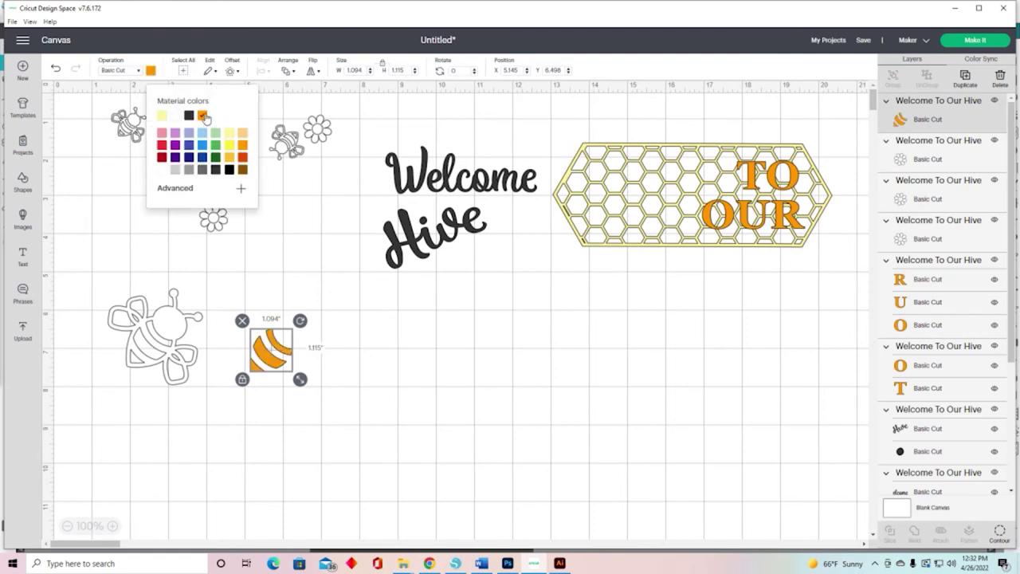
# - Colour the large outlined bee black and drag it toward the canvas centre
pyautogui.click(186, 320)
pyautogui.click(140, 73)
pyautogui.click(150, 71)
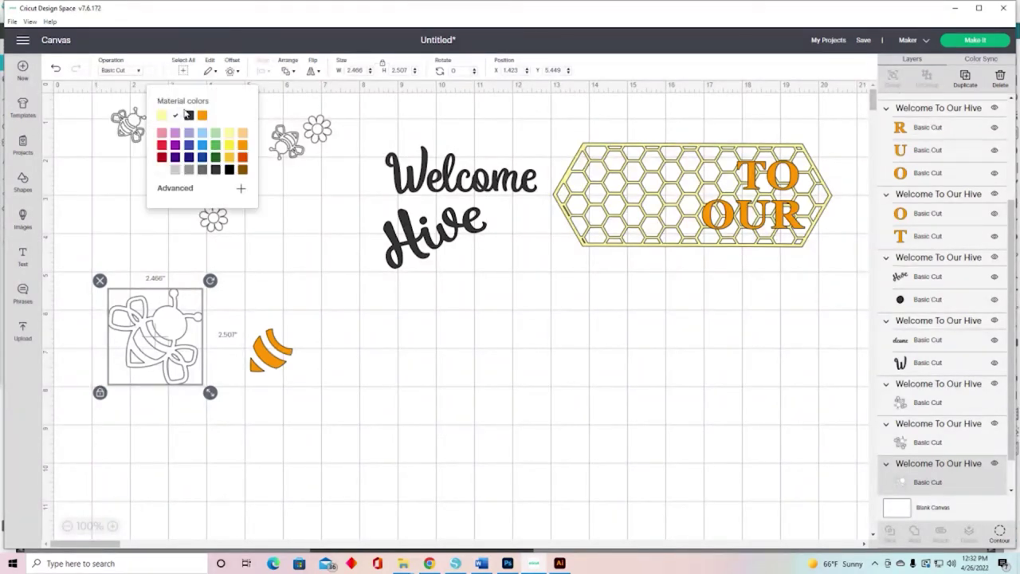
pyautogui.click(175, 116)
pyautogui.click(183, 239)
pyautogui.moveTo(176, 313); pyautogui.dragTo(465, 322)
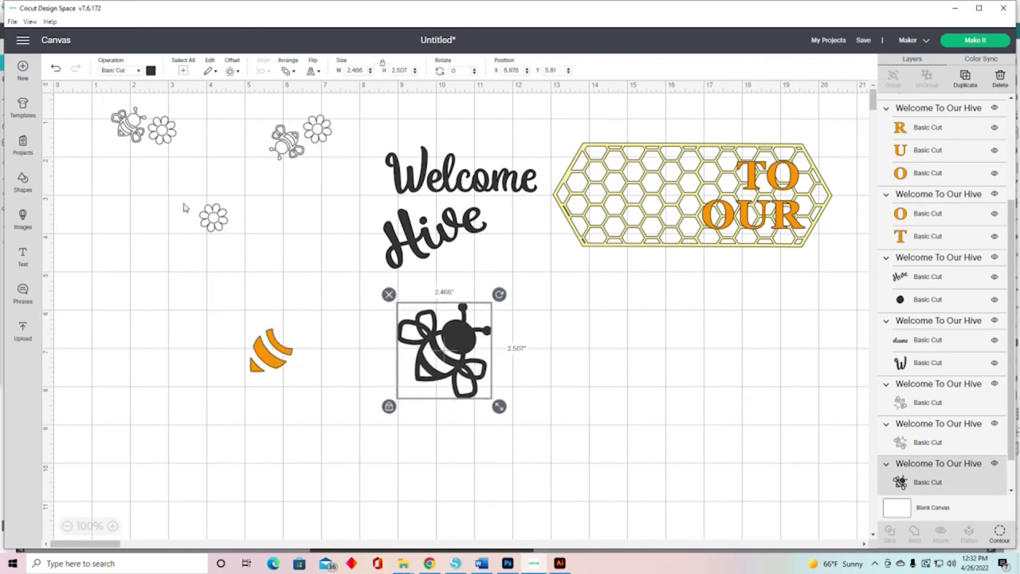
# - Duplicate the lone flower and hide the copy's petal outline, keeping only the centre circle
pyautogui.click(213, 228)
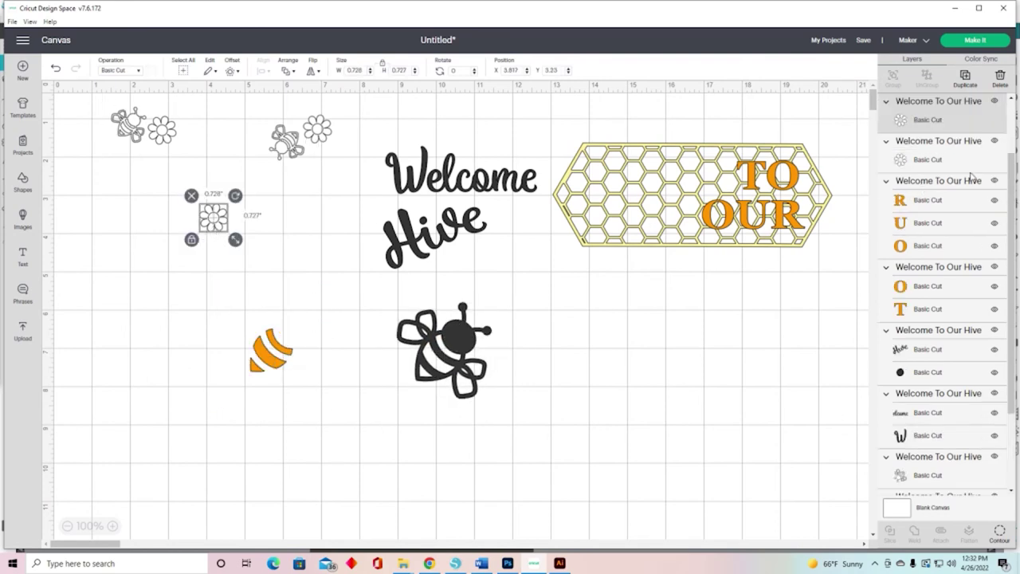
pyautogui.click(966, 77)
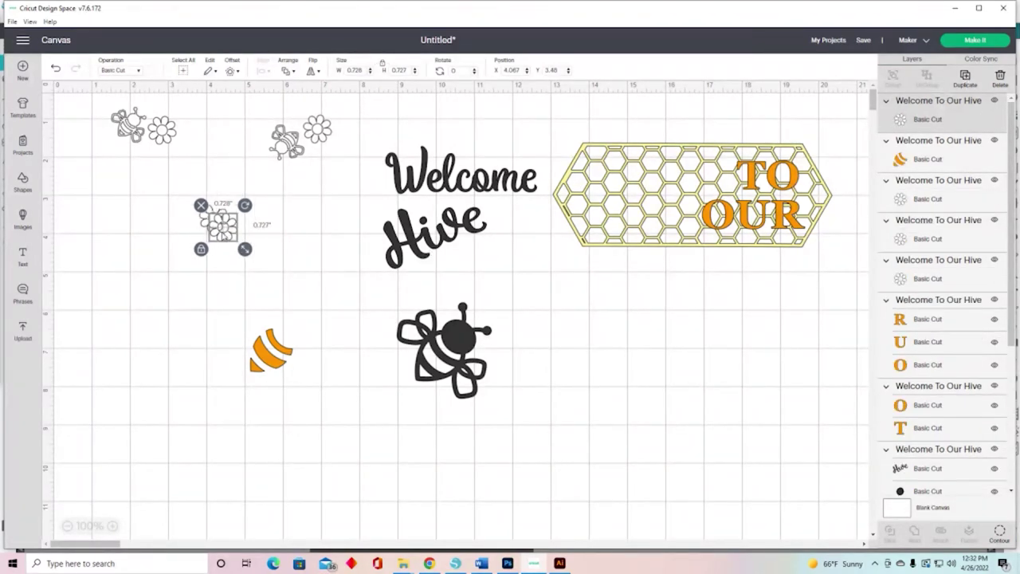
pyautogui.moveTo(227, 232); pyautogui.dragTo(274, 224)
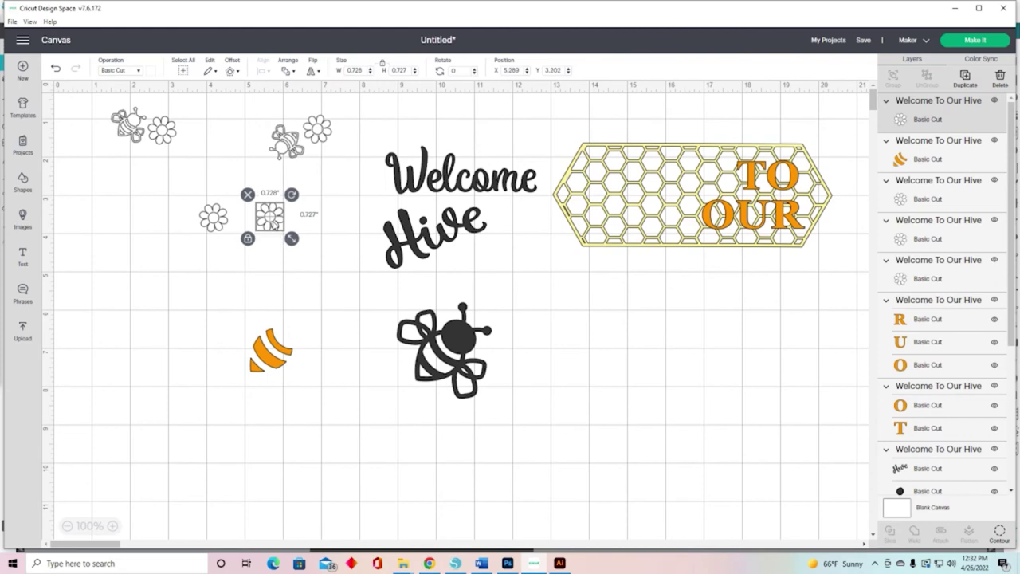
pyautogui.click(1000, 532)
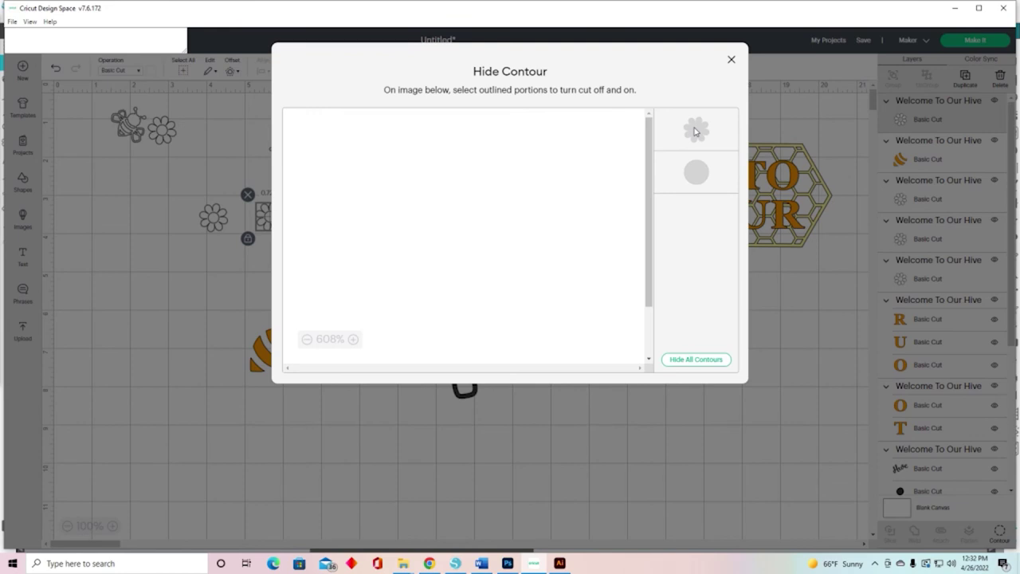
pyautogui.click(695, 131)
pyautogui.click(731, 60)
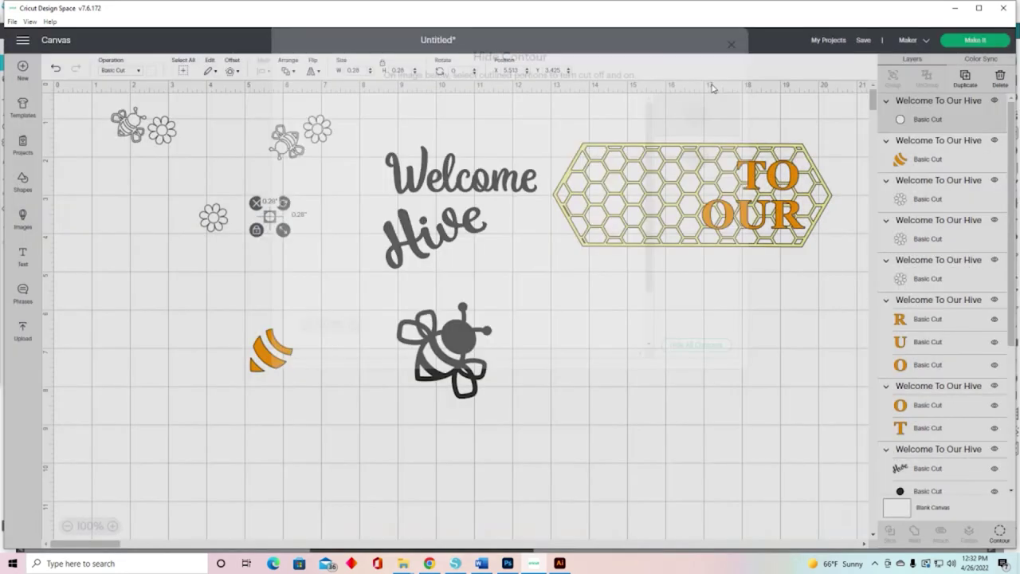
# - Colour the small centre circle bright yellow
pyautogui.click(275, 275)
pyautogui.click(271, 226)
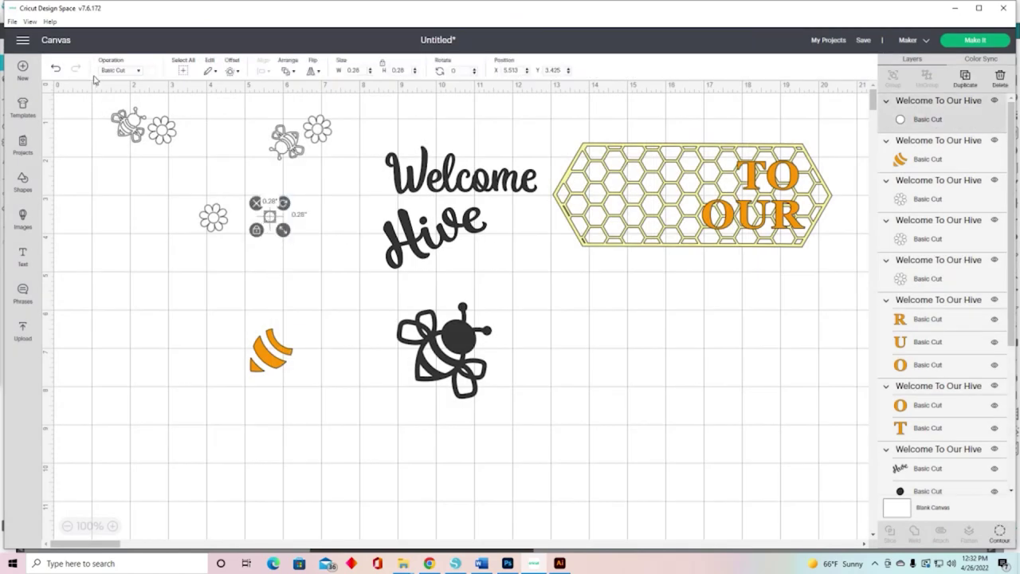
pyautogui.click(149, 71)
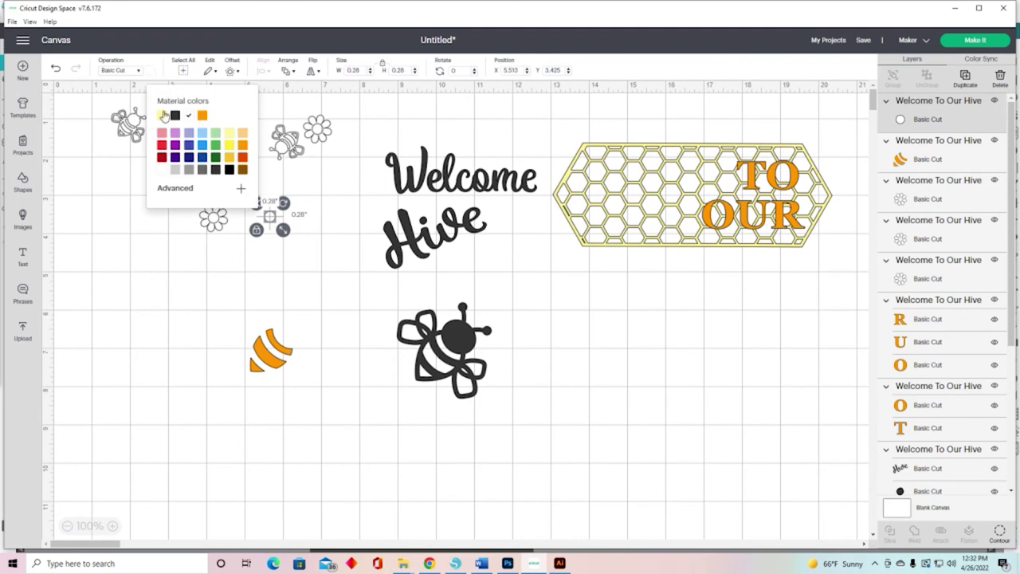
pyautogui.click(229, 145)
pyautogui.click(223, 271)
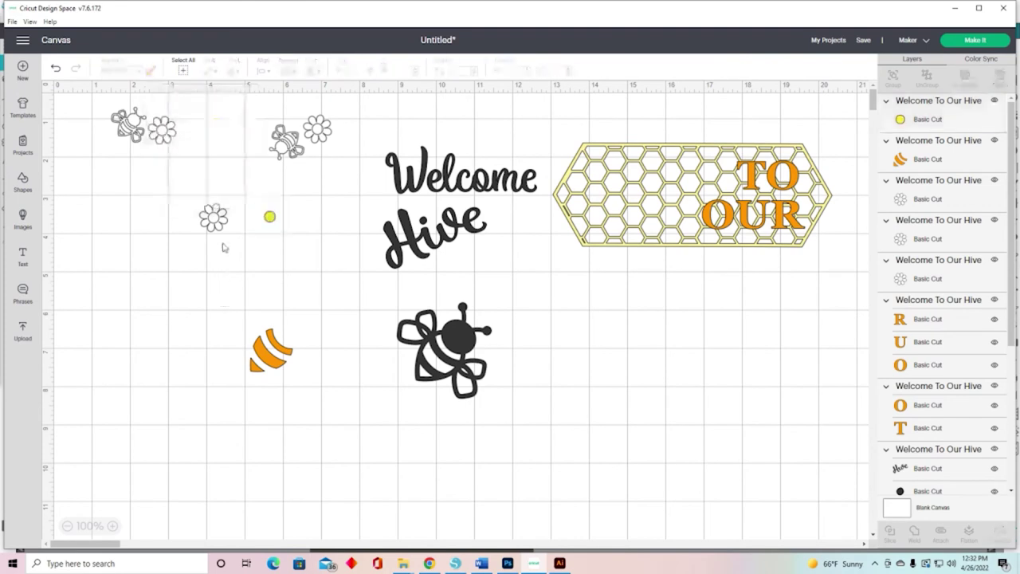
# - Colour the original flower purple and move the black bee next to the orange stripes
pyautogui.click(215, 222)
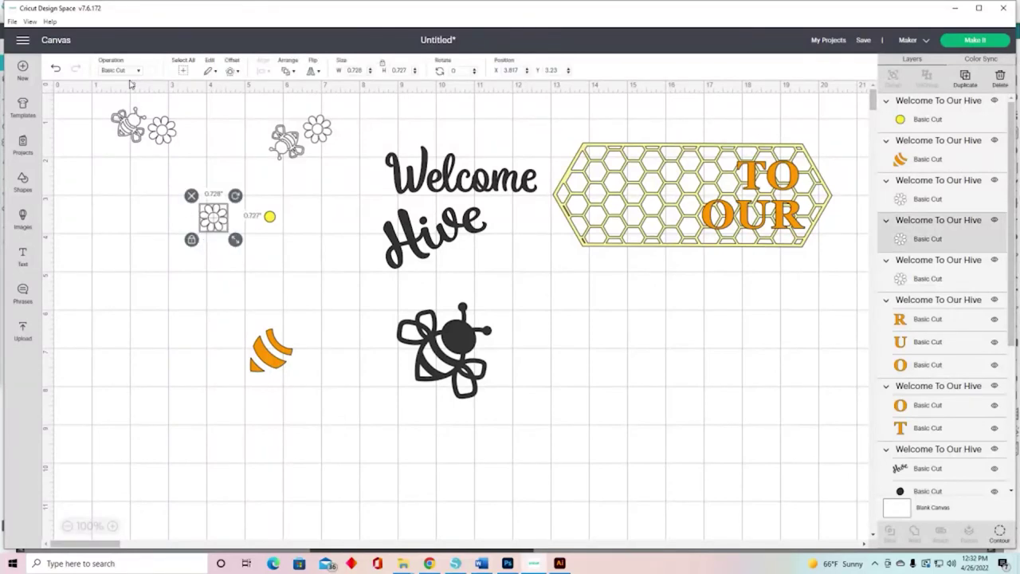
pyautogui.click(149, 71)
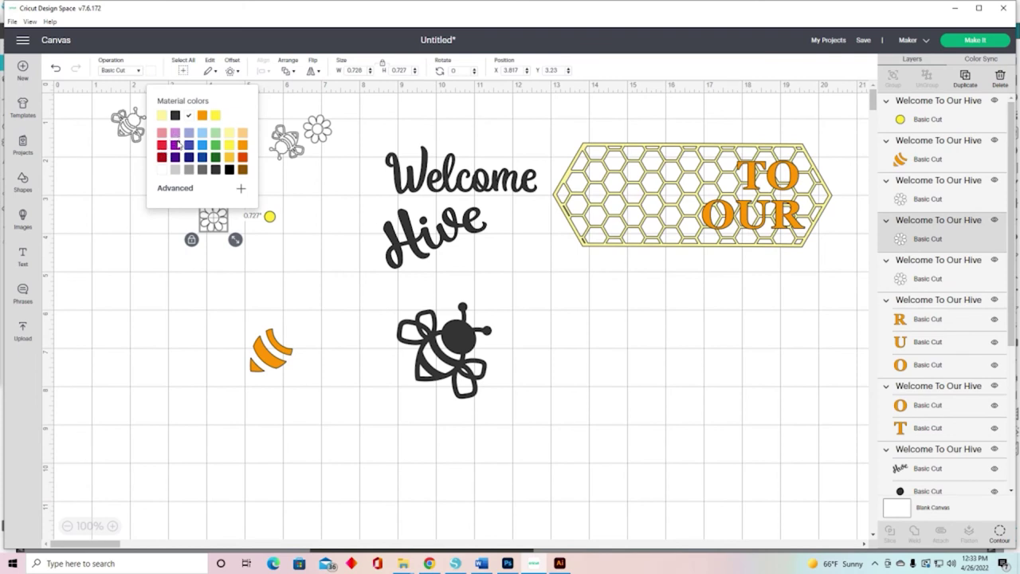
pyautogui.click(175, 145)
pyautogui.click(335, 303)
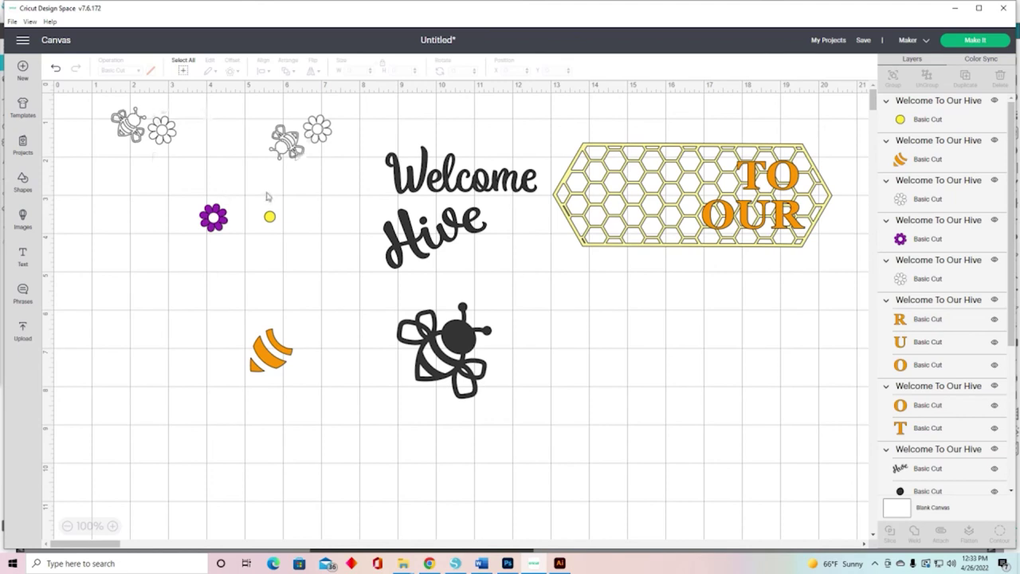
pyautogui.moveTo(468, 338); pyautogui.dragTo(224, 312)
# - Deselect the placed black bee and select the Hive lettering group
pyautogui.click(454, 329)
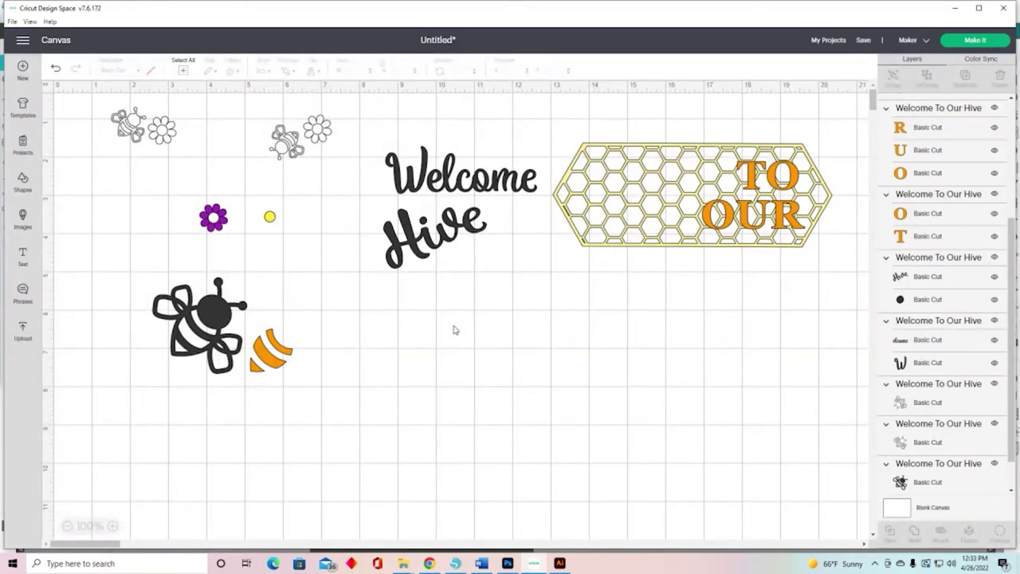
pyautogui.click(460, 229)
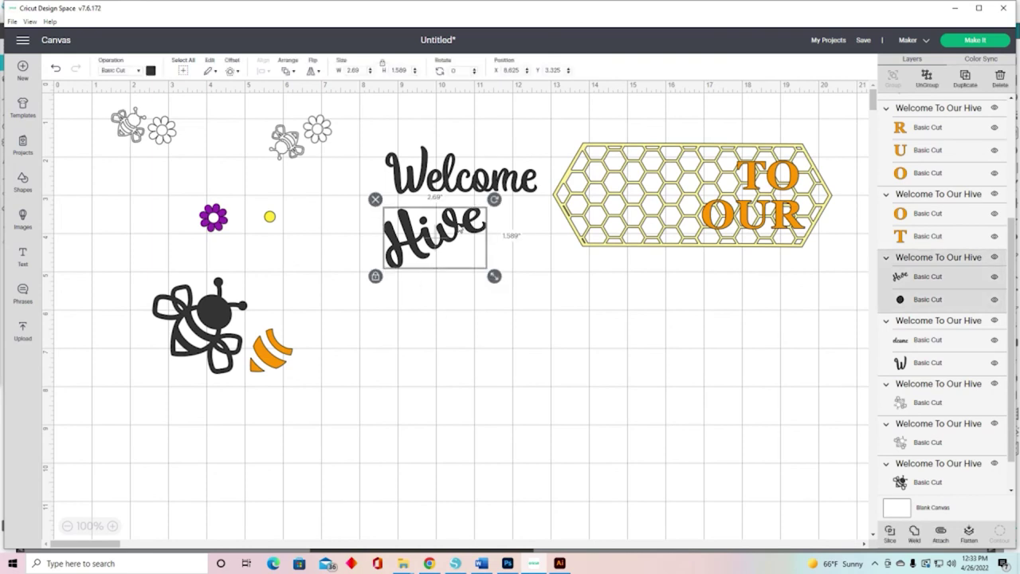